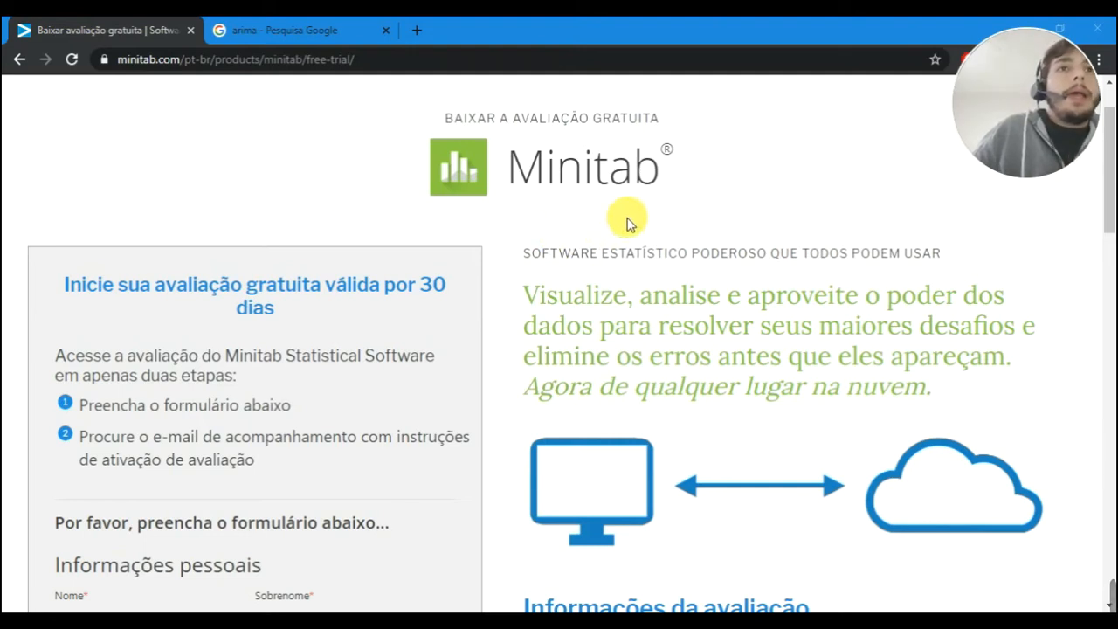
Examine the Minitab free-trial page and the fields of its request form through to the submission area
left_click(396, 57)
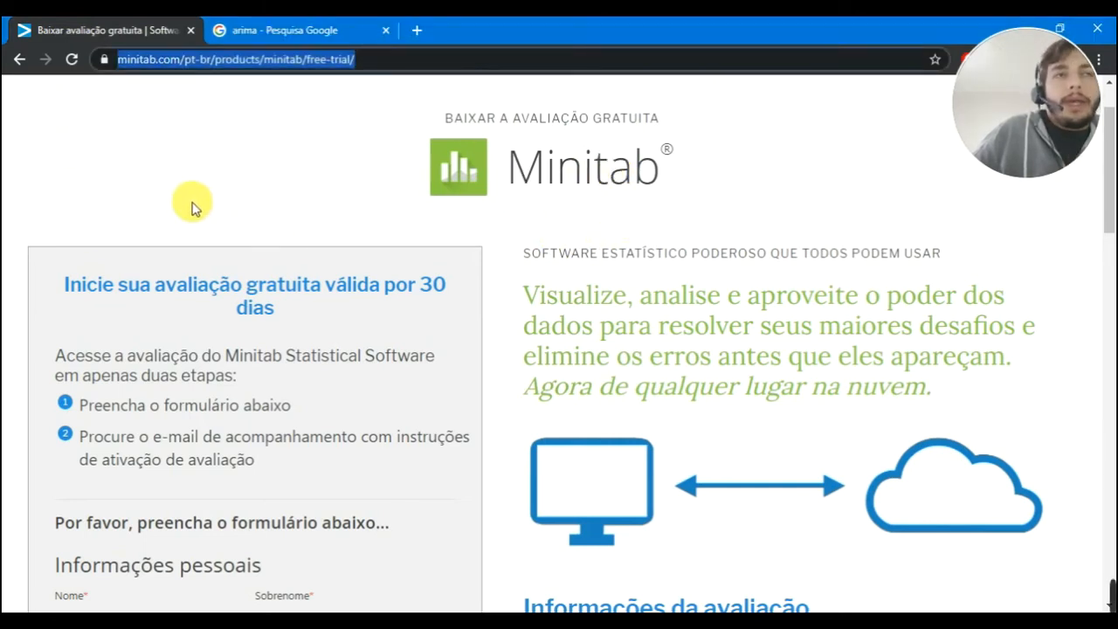
scroll(192, 207, "down", 3)
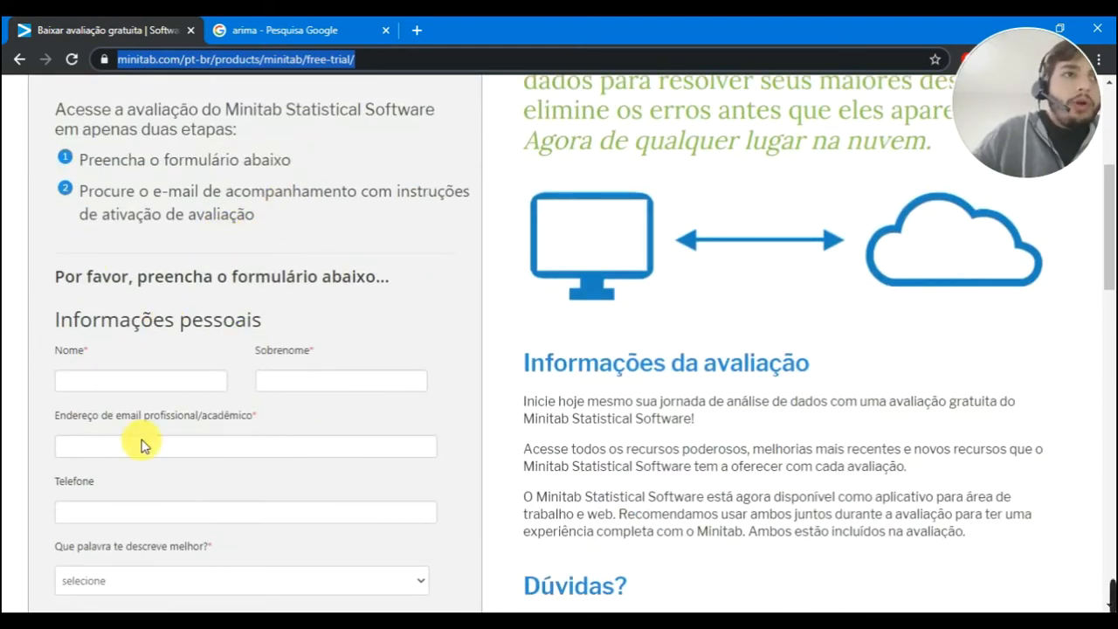
scroll(227, 454, "down", 2)
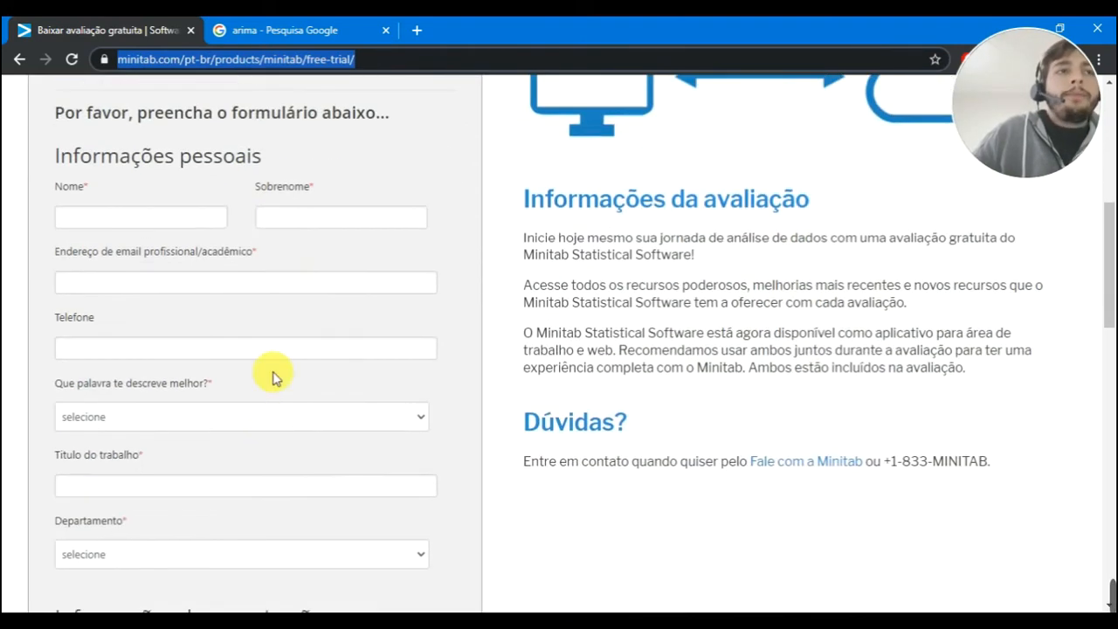
left_click(180, 289)
left_click(200, 260)
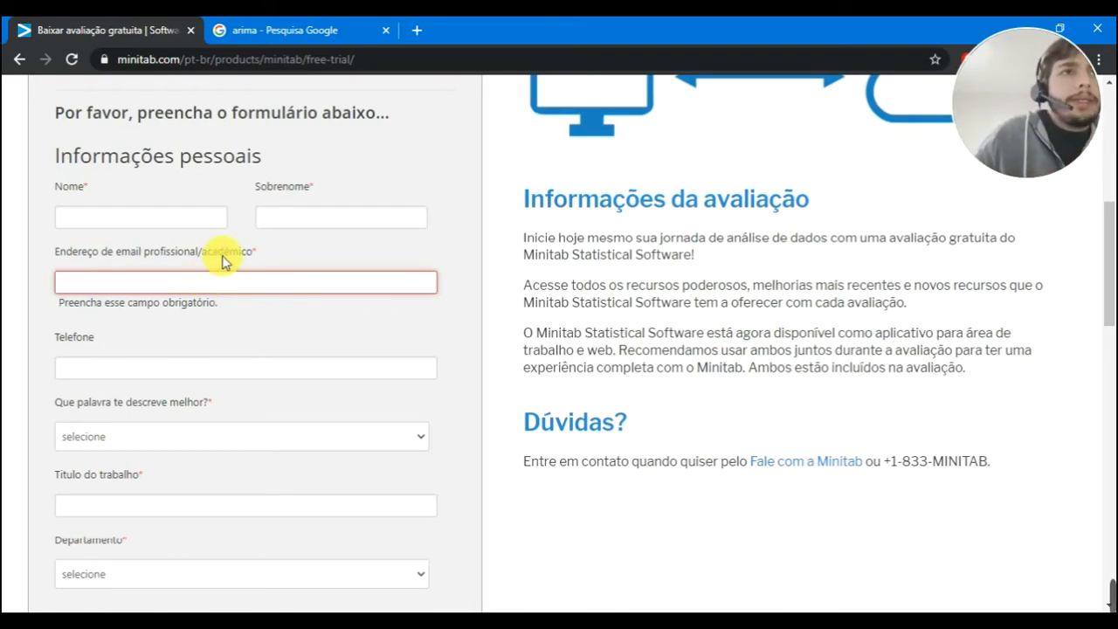
scroll(254, 266, "down", 5)
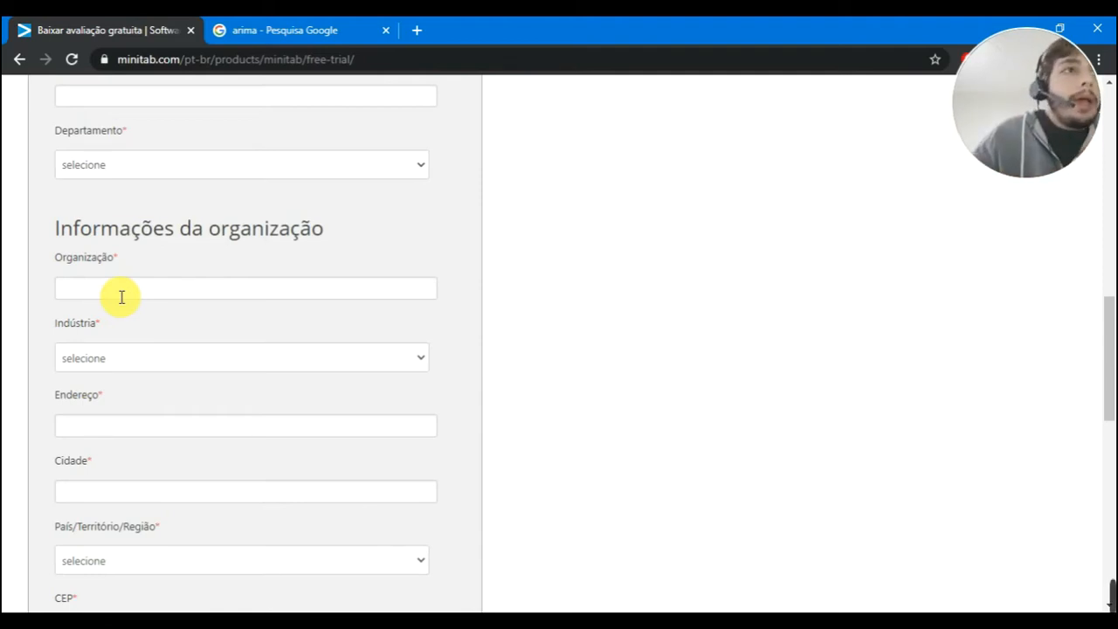
scroll(121, 297, "down", 5)
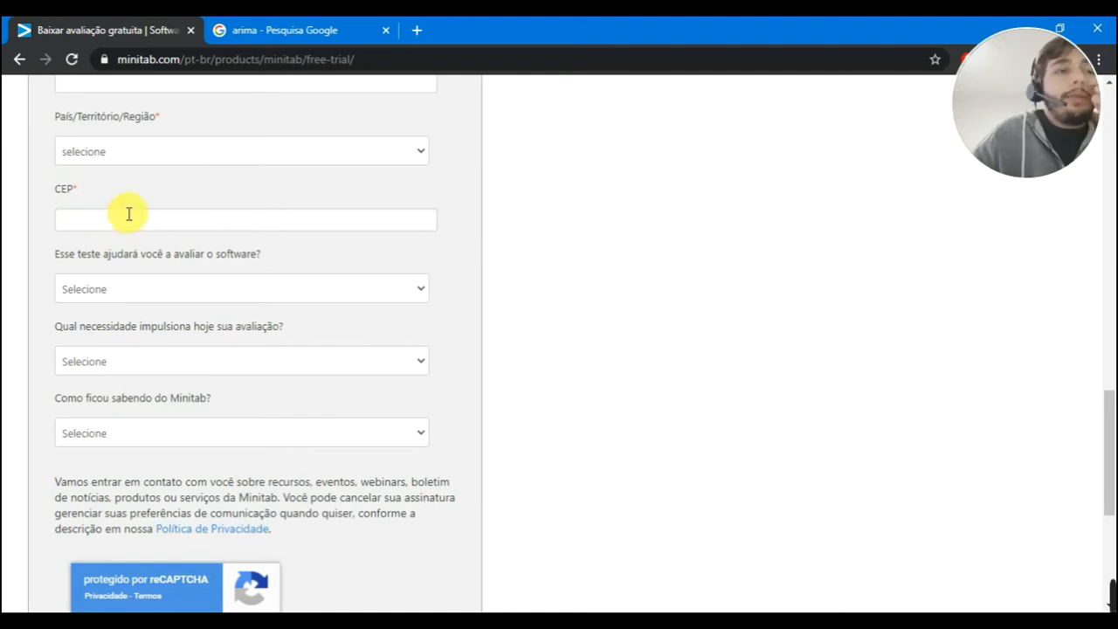
scroll(125, 213, "down", 3)
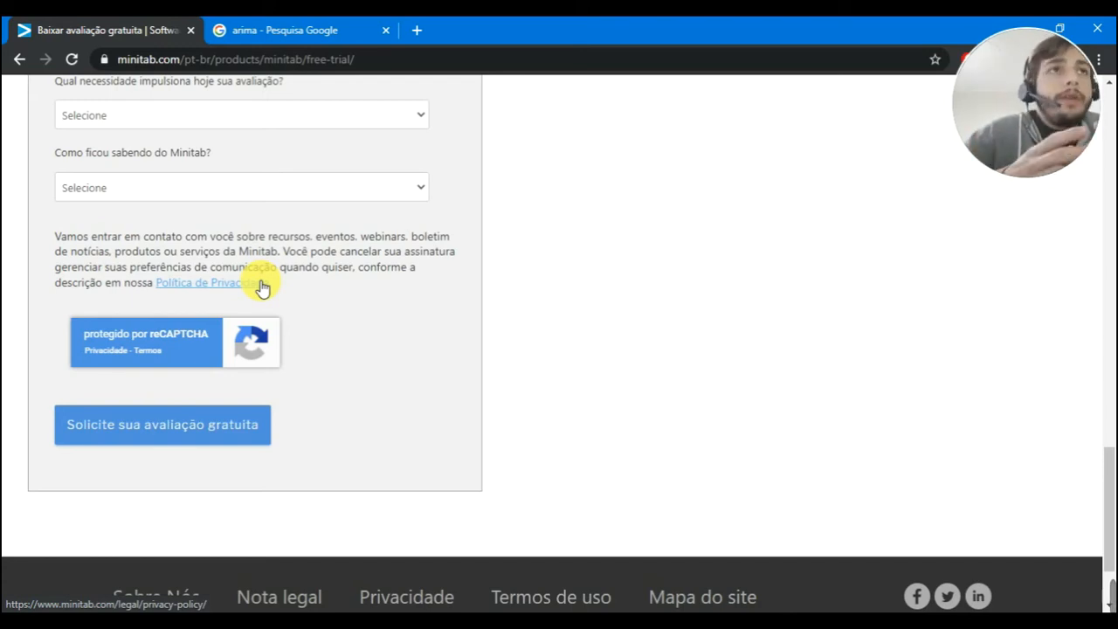
View the Google search results for ARIMA and switch to Minitab
left_click(341, 31)
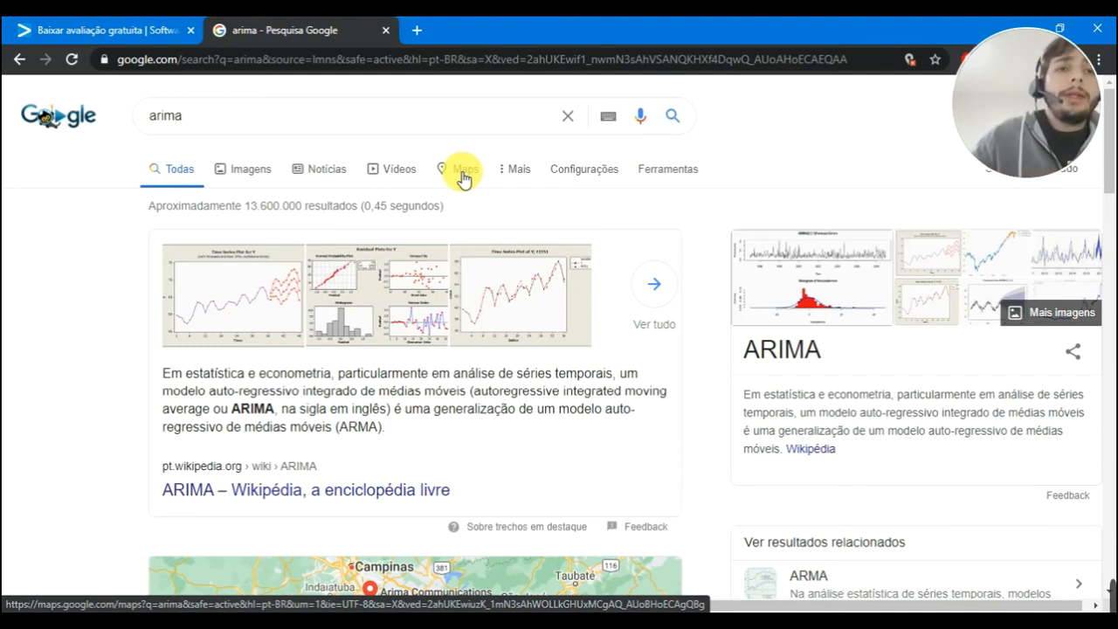
left_click(262, 622)
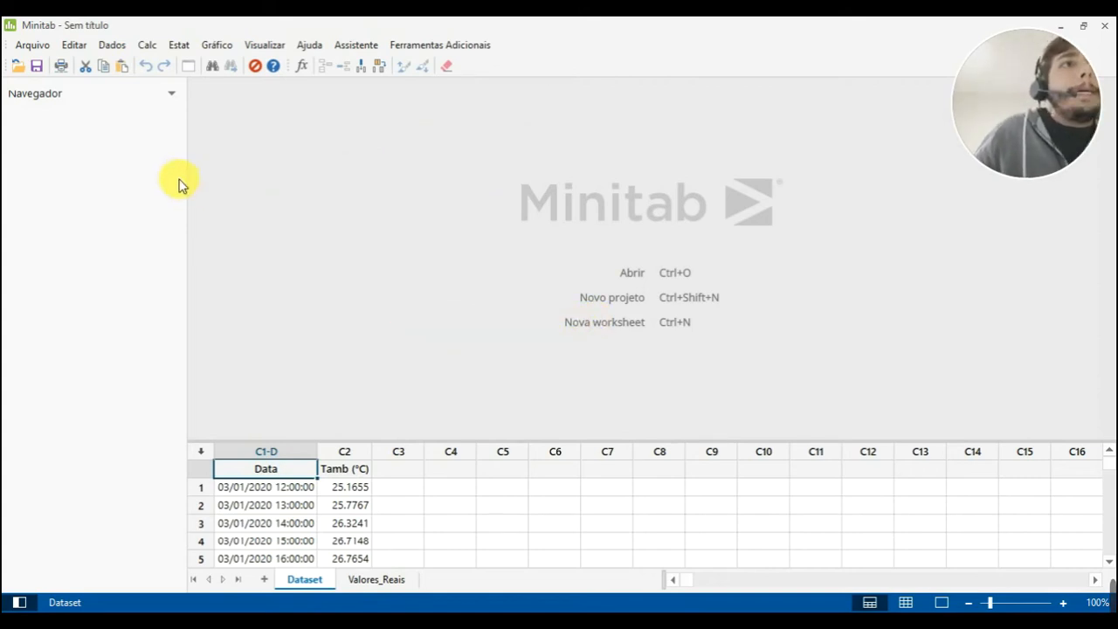
left_click(16, 67)
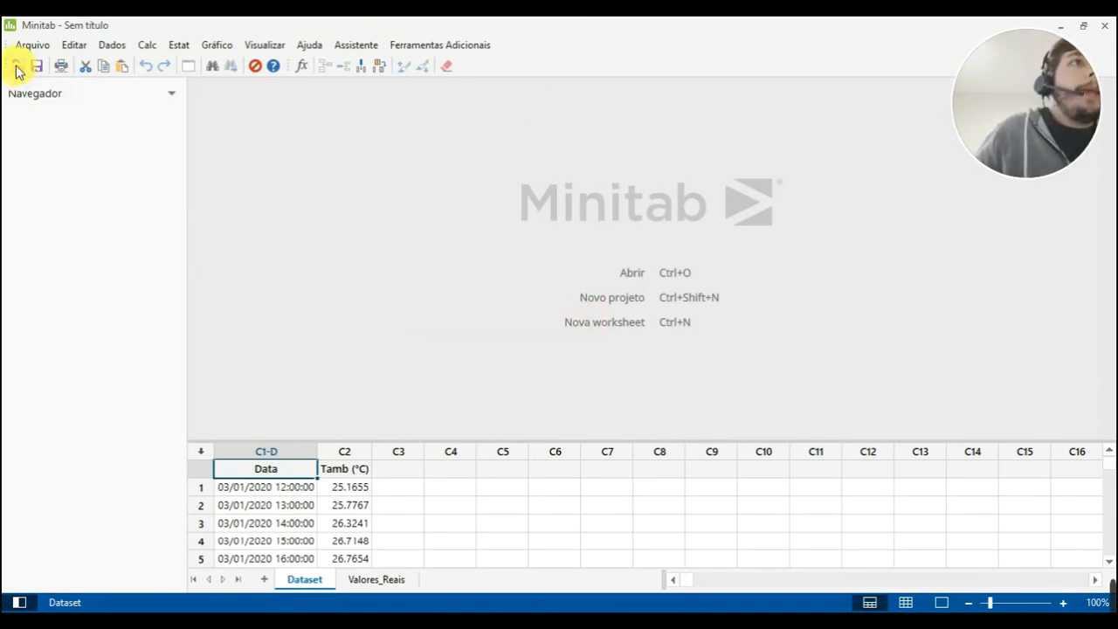
left_click(30, 45)
left_click(55, 86)
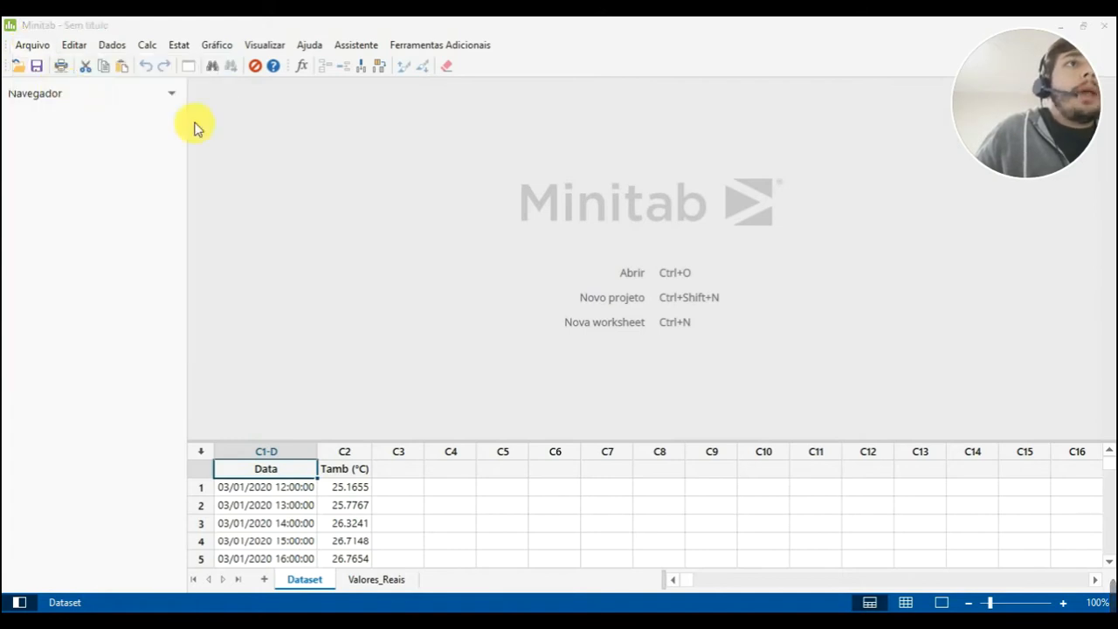
left_click(522, 226)
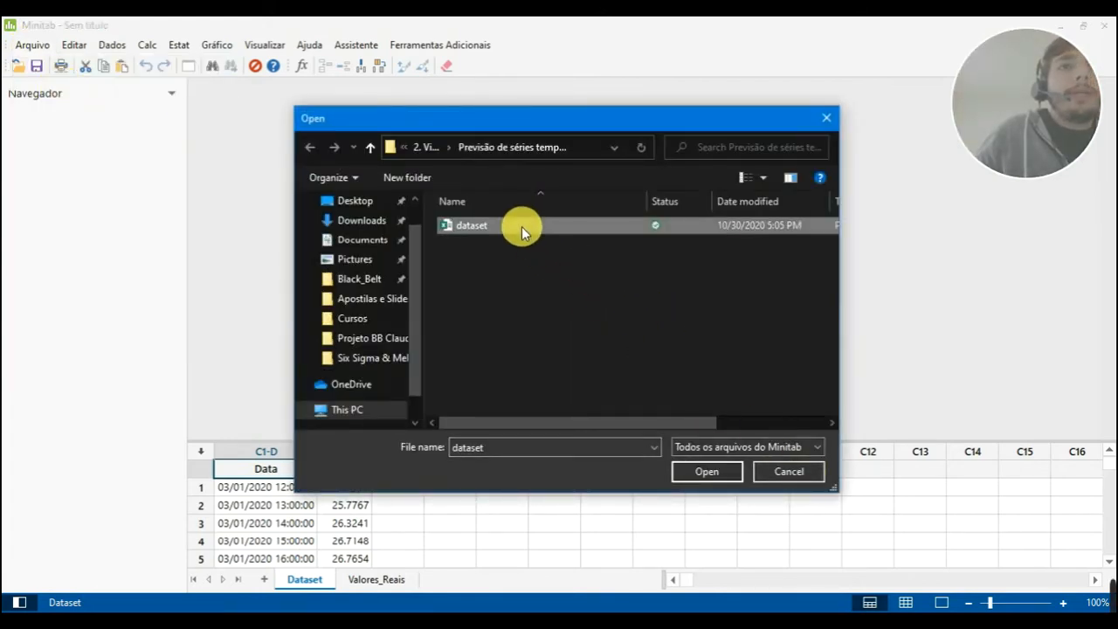
double_click(521, 226)
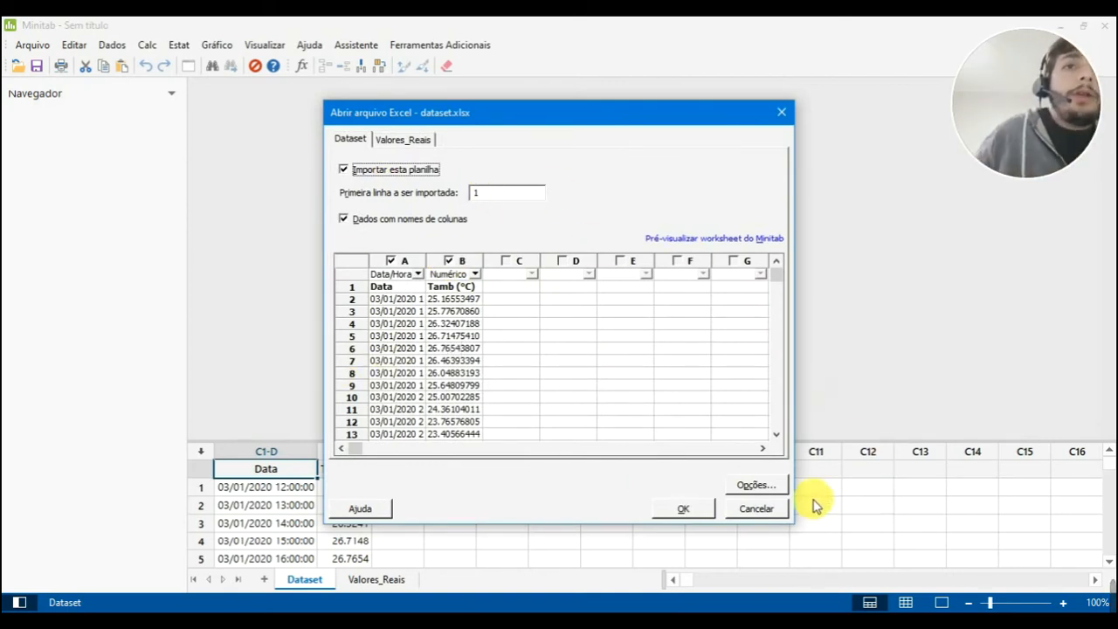
left_click(745, 510)
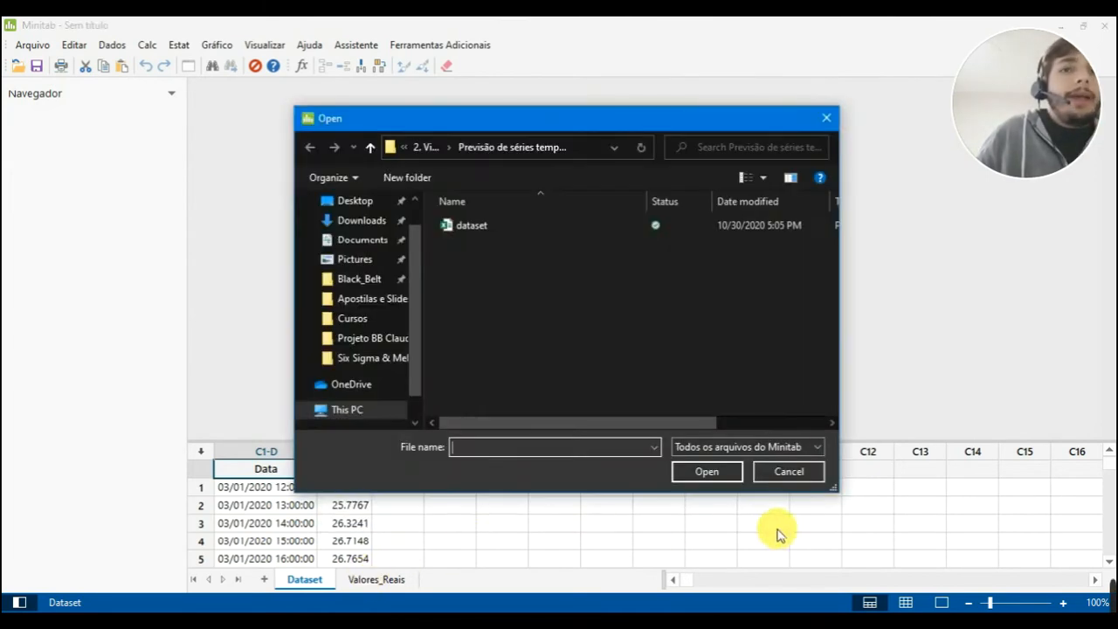
left_click(782, 472)
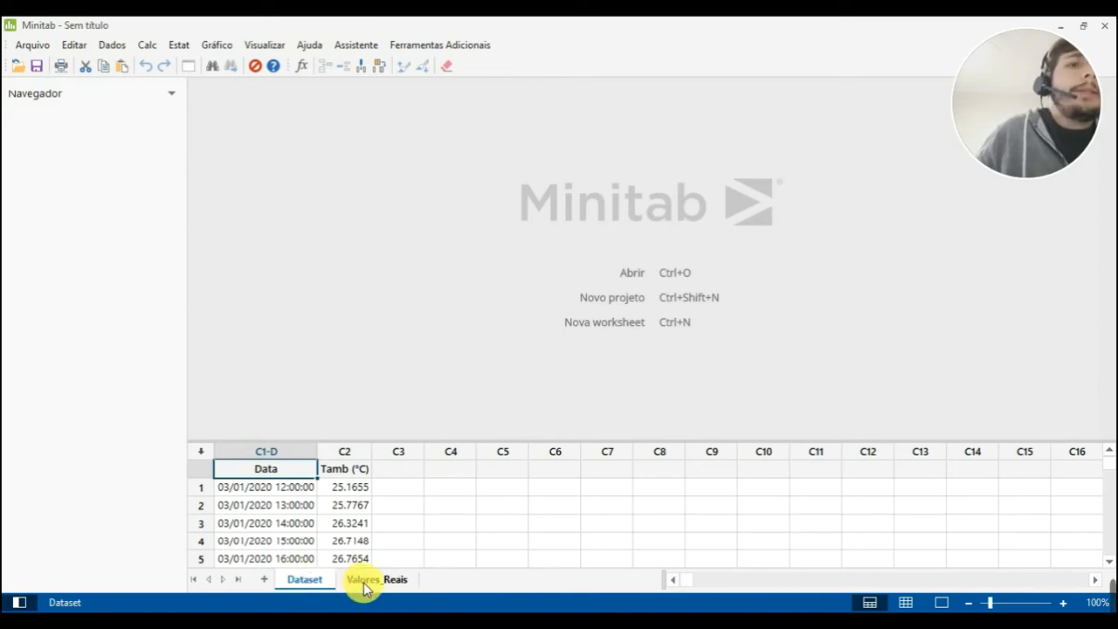
Examine the dates and temperatures in the Dataset worksheet from the first rows down to the last records
left_click(364, 583)
left_click(302, 580)
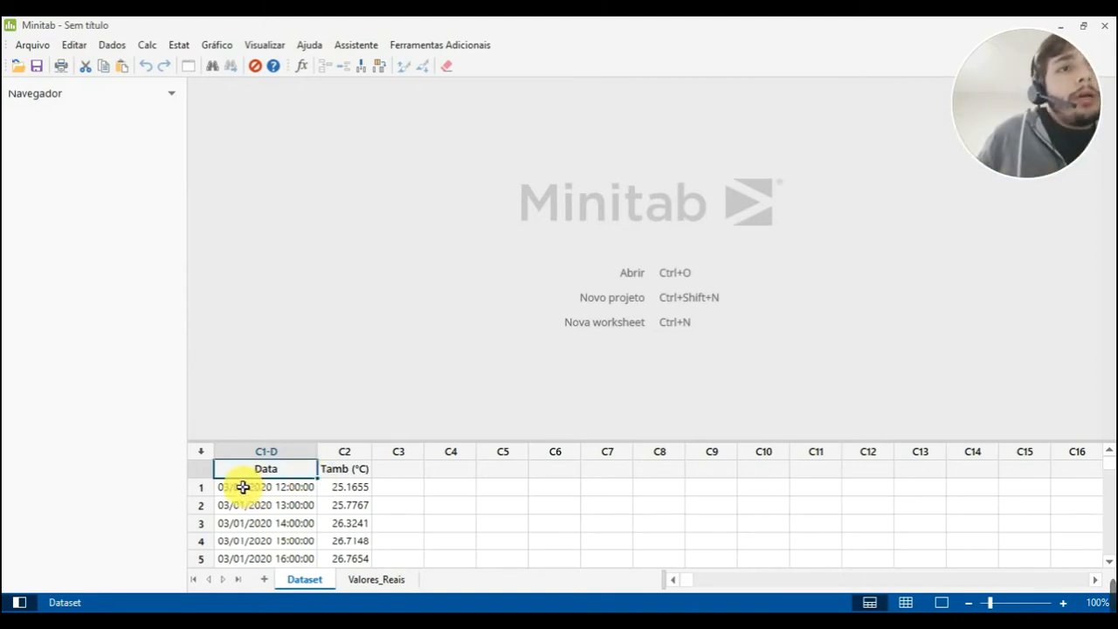
scroll(297, 487, "down", 20)
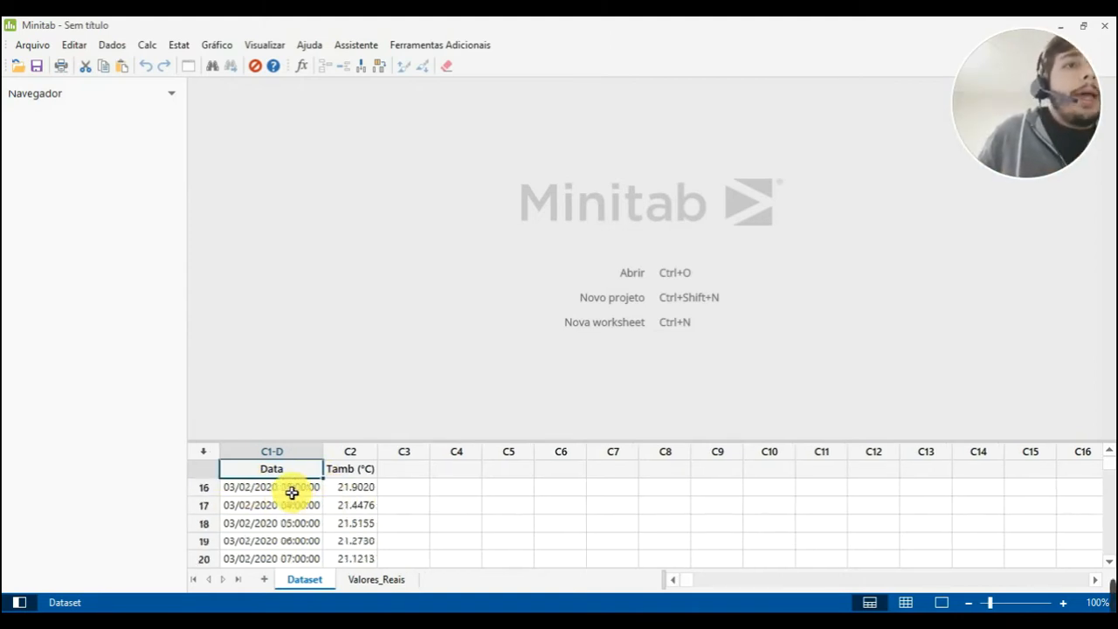
left_click(290, 507)
key("ctrl+Down")
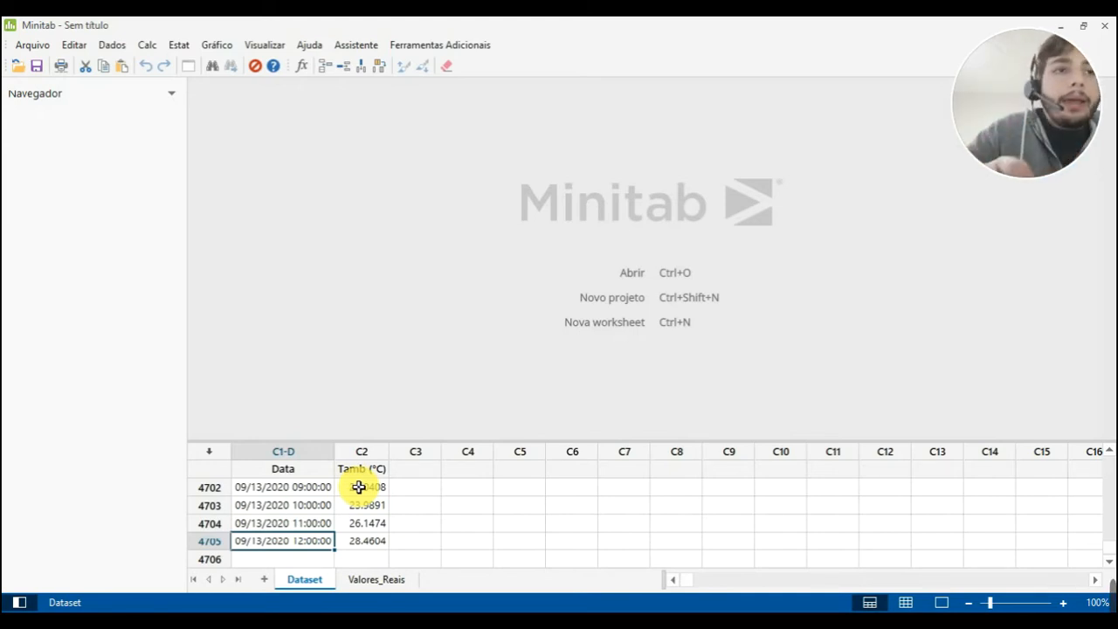
key("Up")
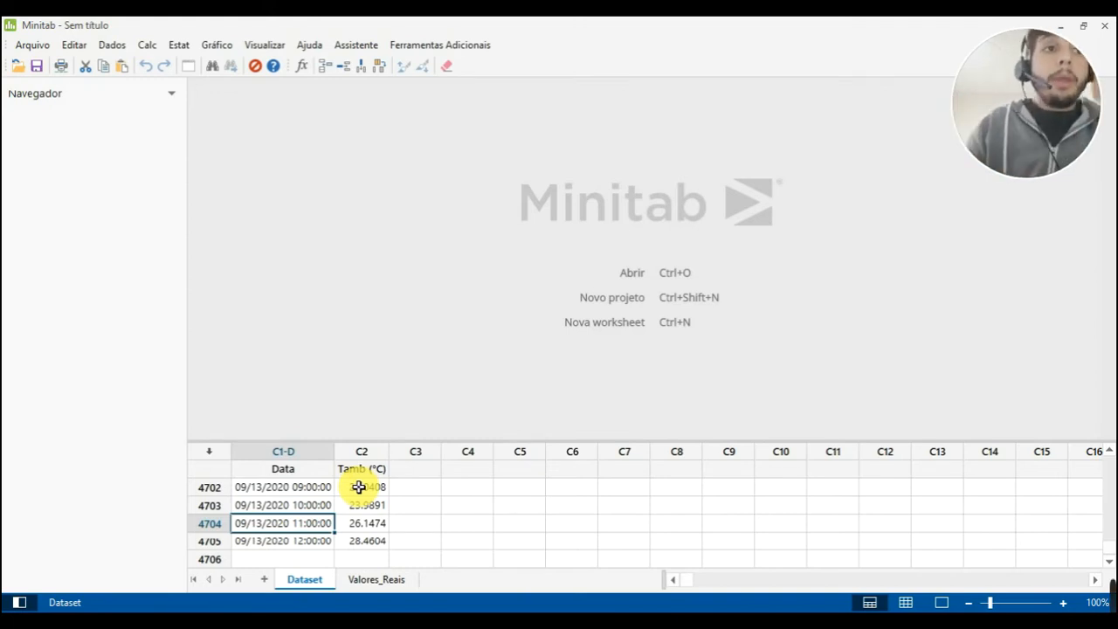
Examine the dates and temperatures in the Valores_Reais worksheet from the first row to the last record
left_click(359, 580)
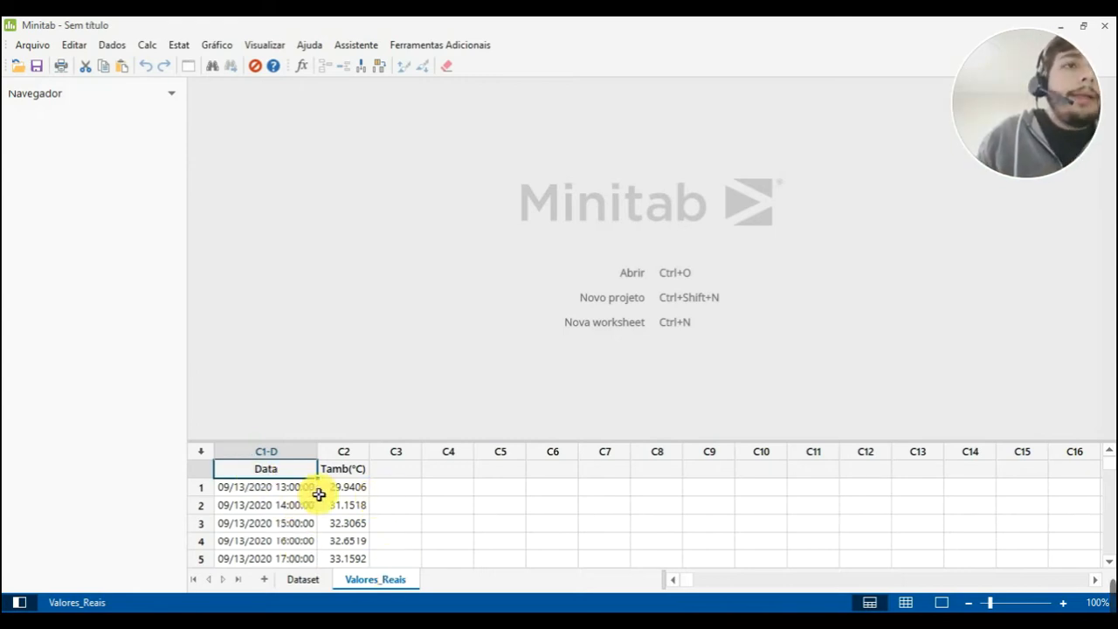
left_click_drag(273, 487, 332, 516)
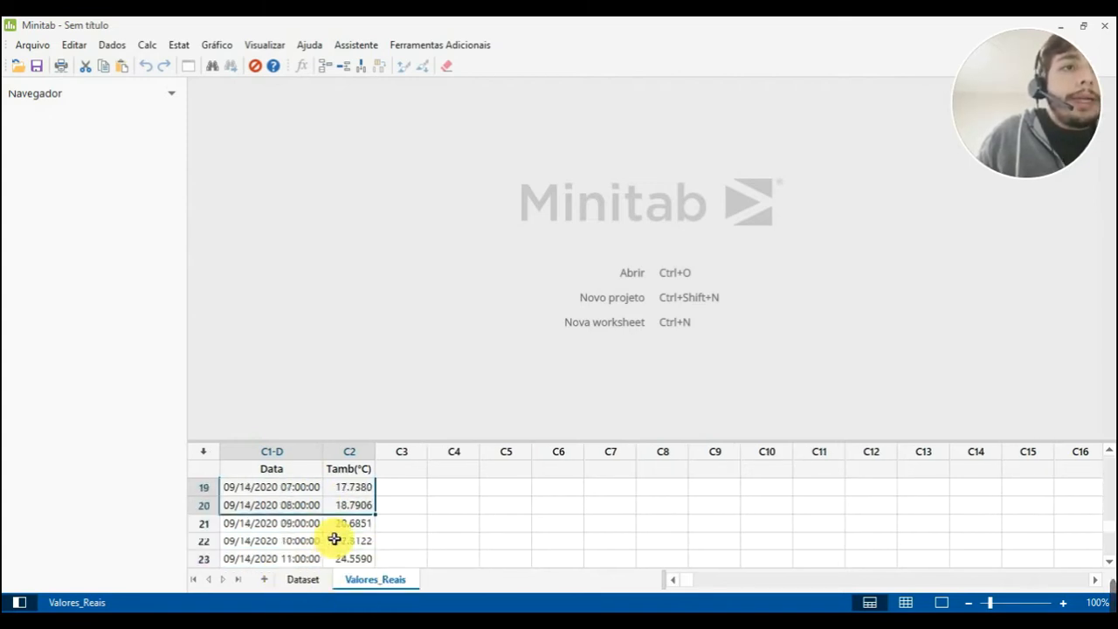
scroll(336, 541, "up", 6)
left_click(242, 487)
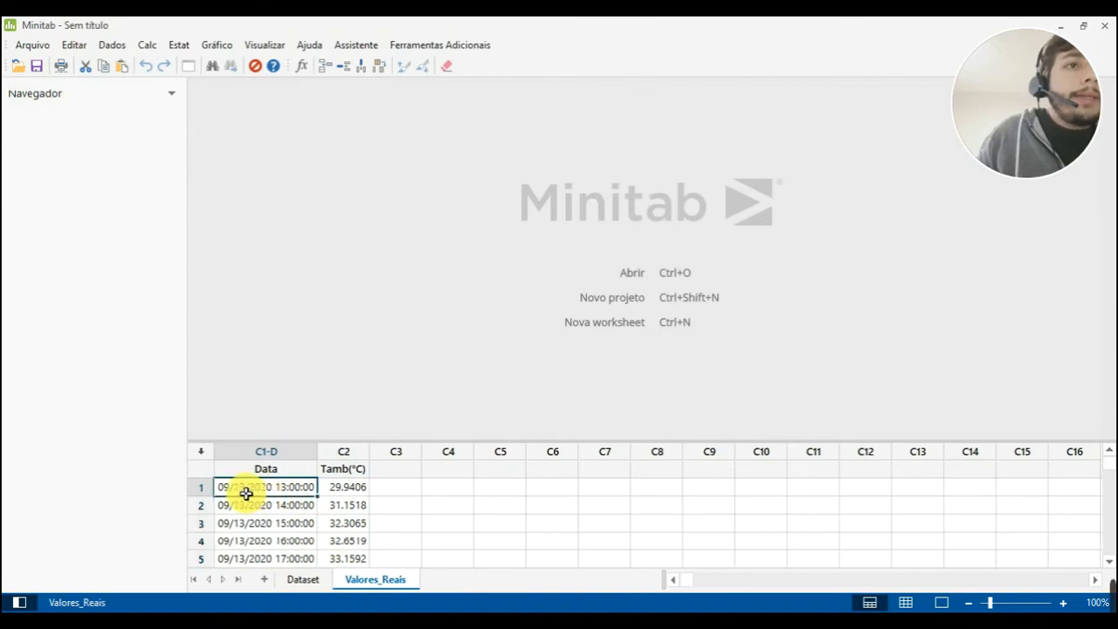
scroll(297, 507, "down", 5)
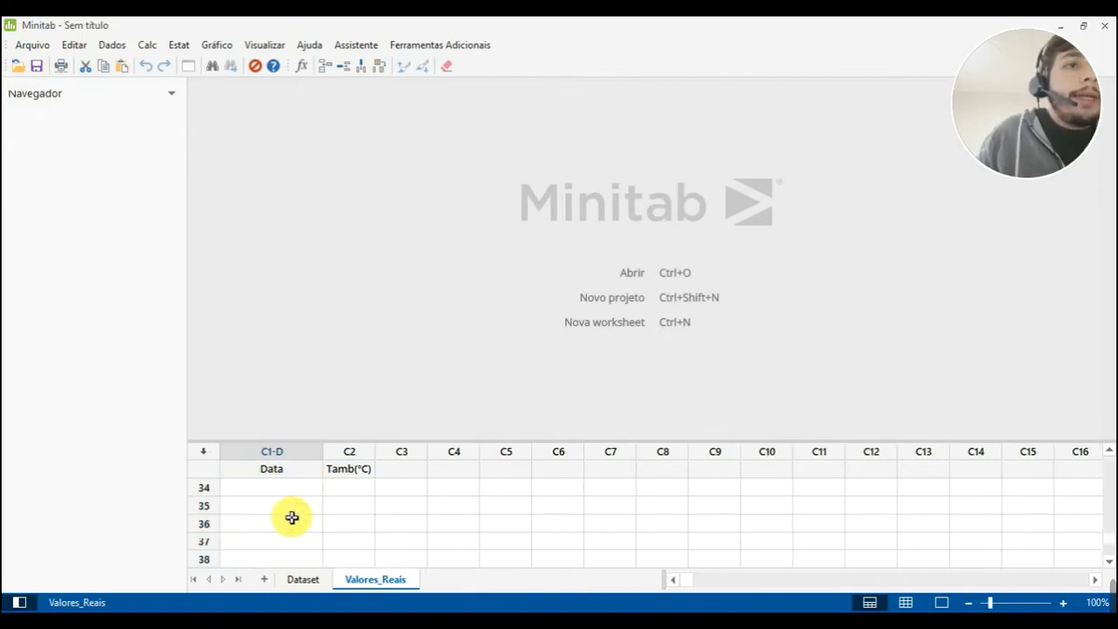
scroll(268, 538, "down", 2)
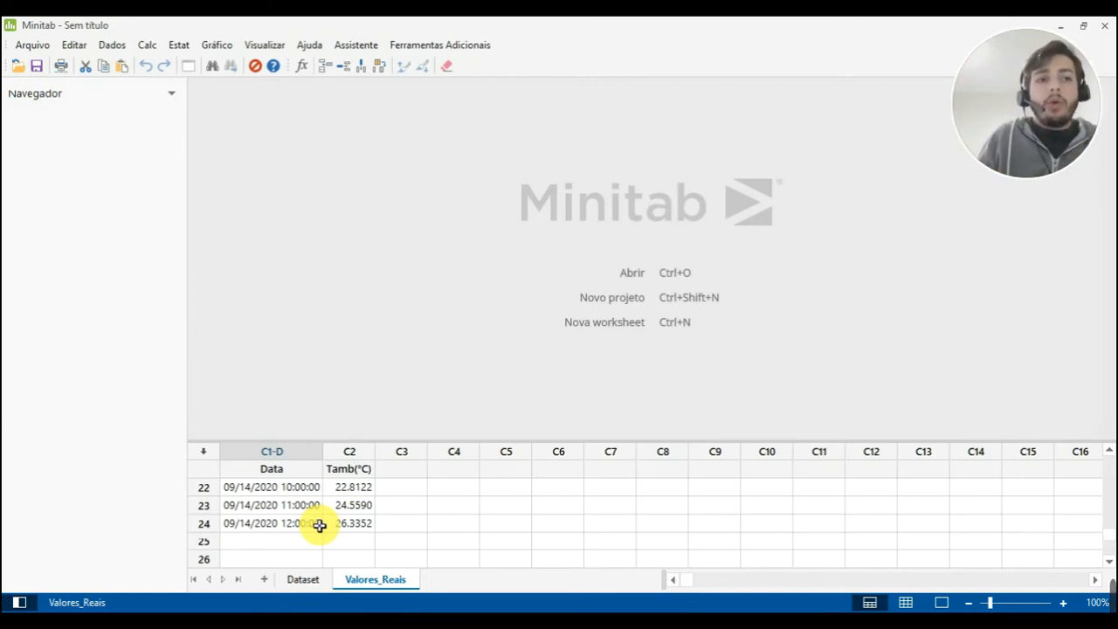
Set up a simple time series plot from the Dataset worksheet with Tamb (°C) as the series
left_click(304, 580)
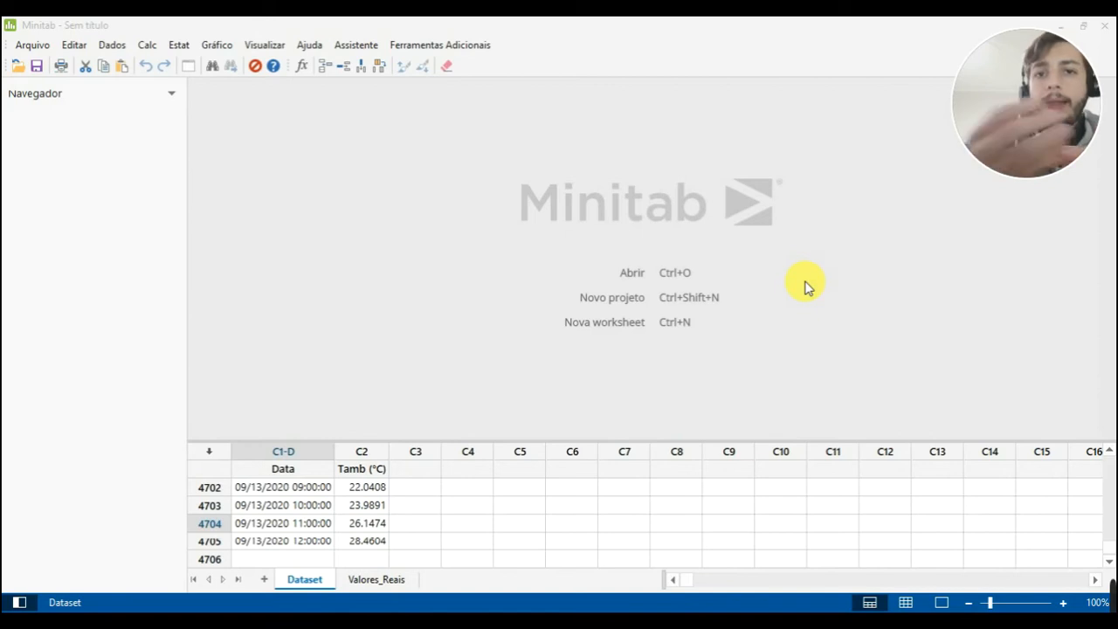
left_click(222, 46)
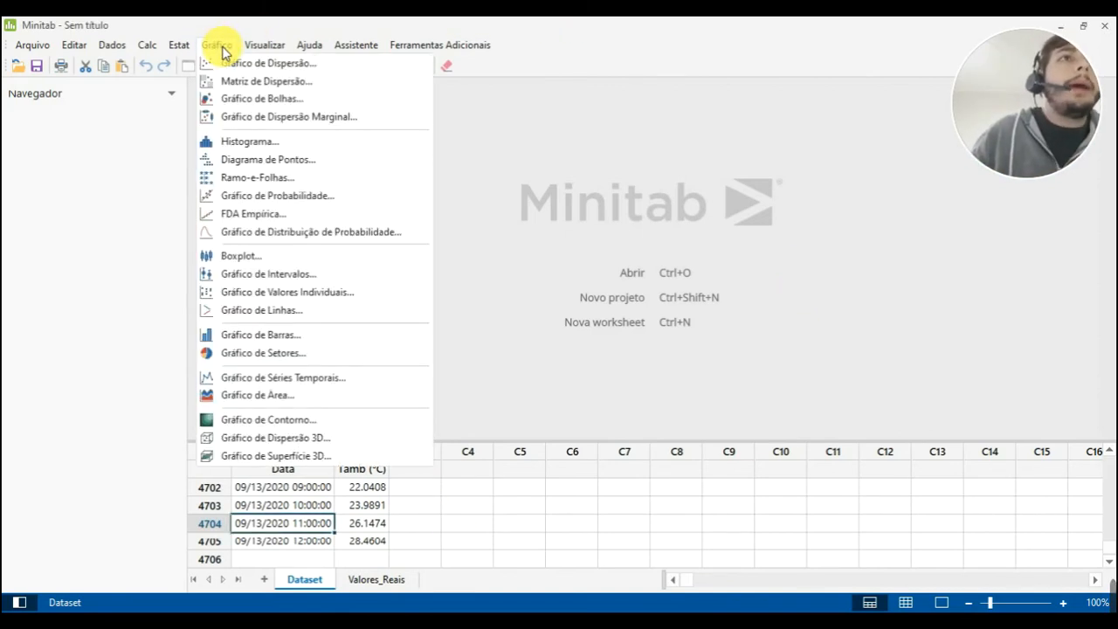
left_click(316, 380)
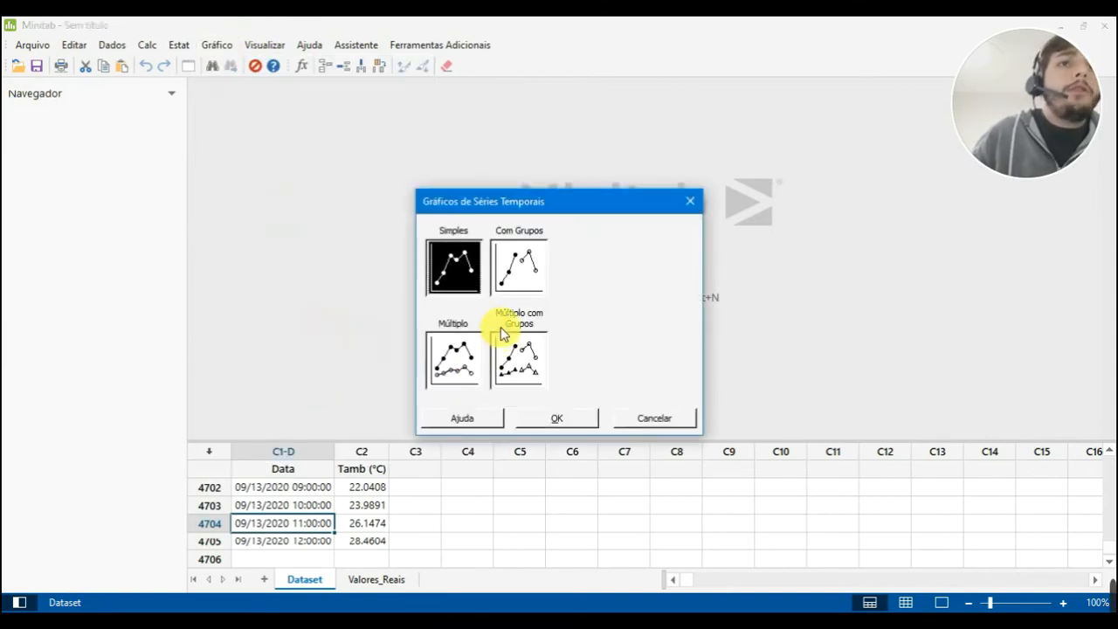
double_click(470, 281)
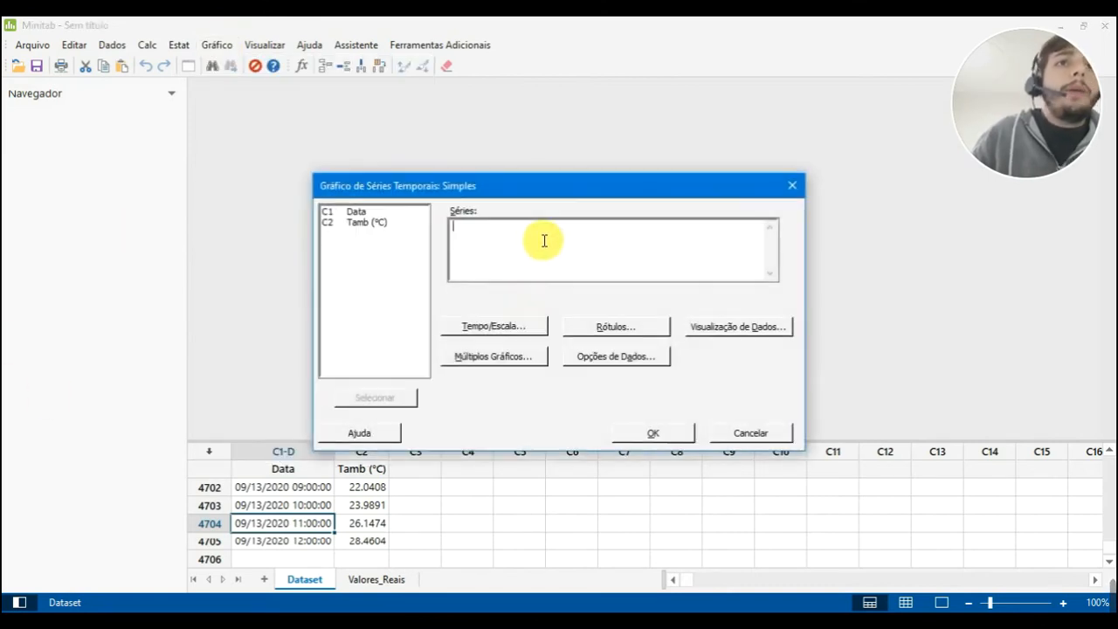
left_click(372, 222)
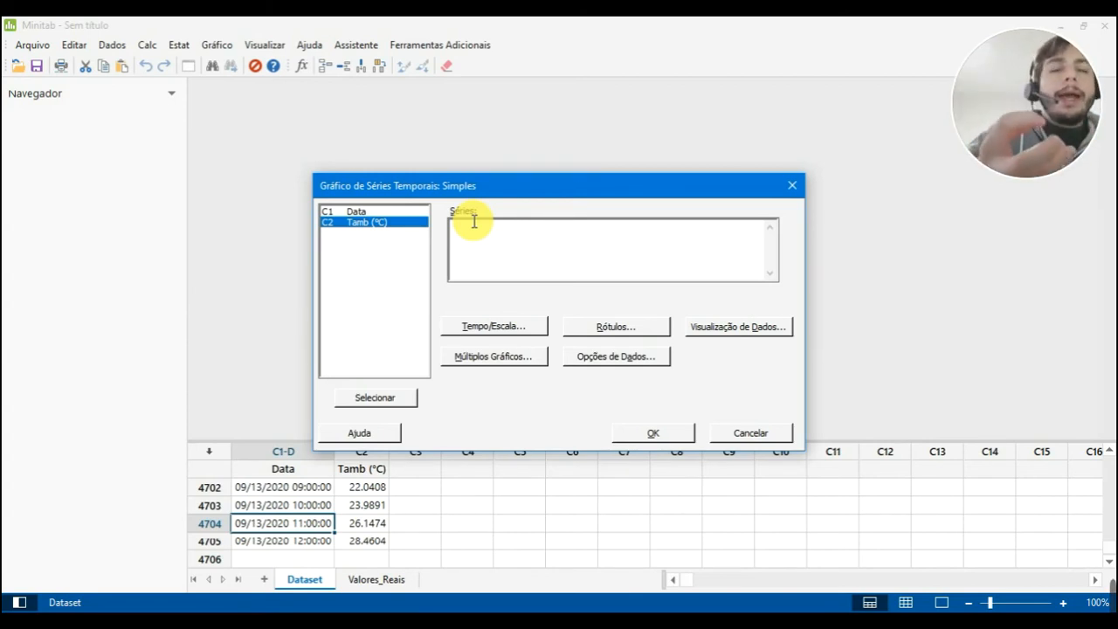
double_click(394, 222)
Set the plot's time scale to Estampa using the Data column and generate the time series plot
left_click(494, 326)
left_click(509, 279)
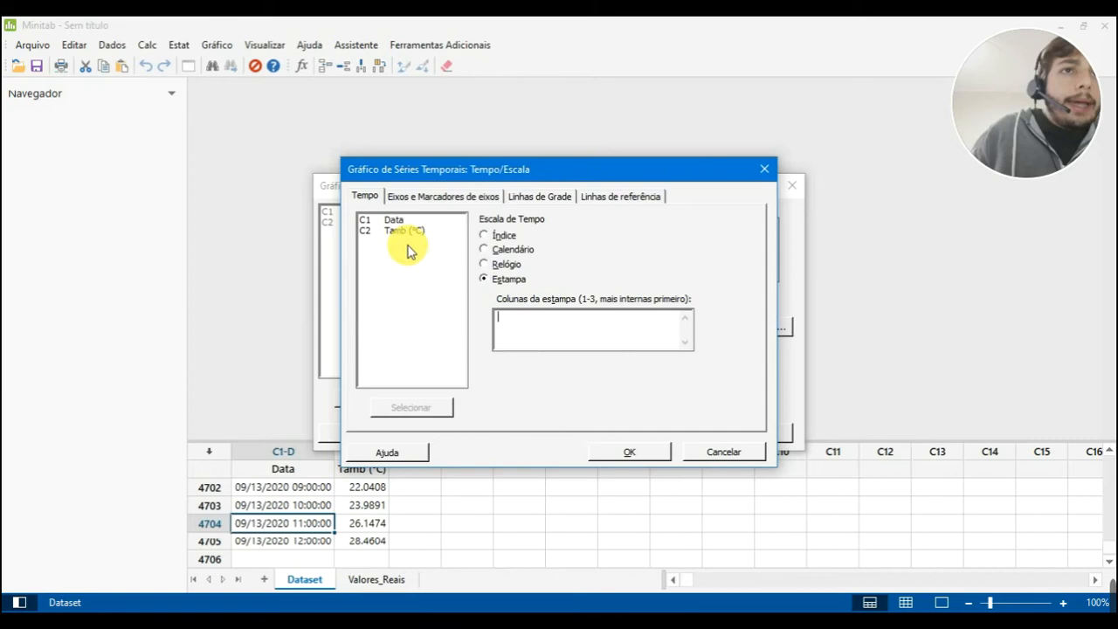
double_click(397, 216)
left_click(629, 451)
left_click(662, 434)
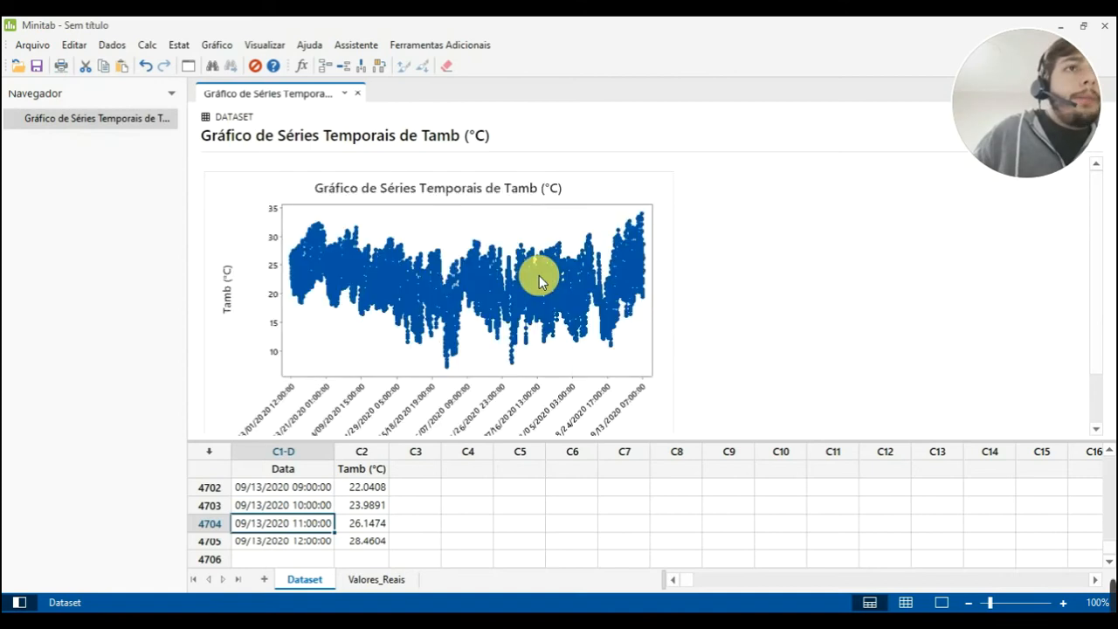
Customize the time series plot's symbols in the graph editor, setting their type to Nenhum so that only the connecting line is drawn
scroll(669, 387, "down", 2)
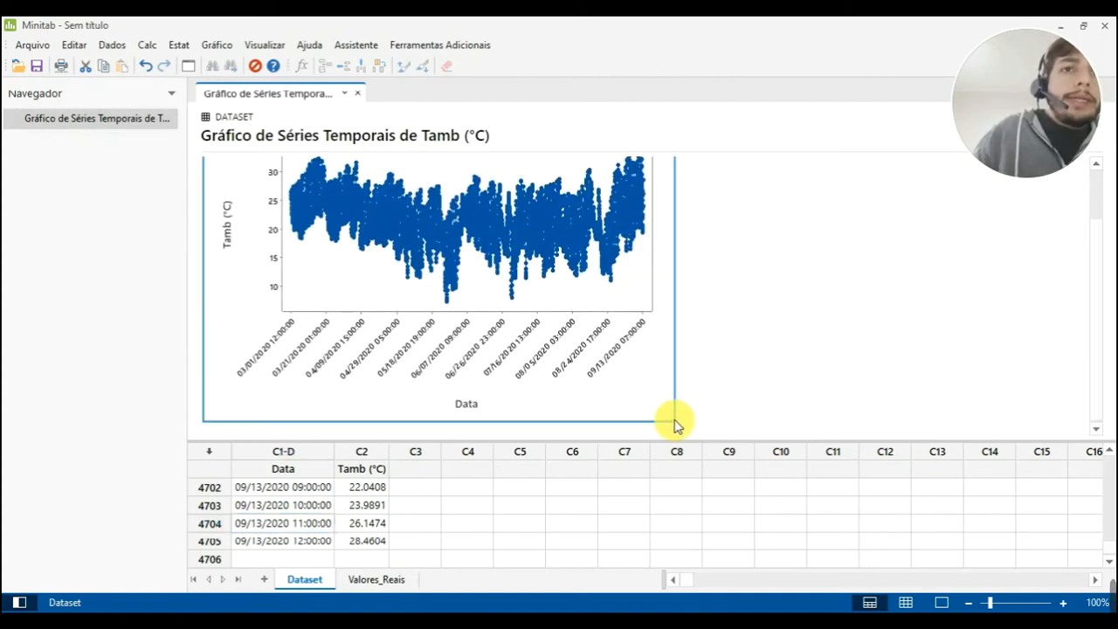
double_click(629, 363)
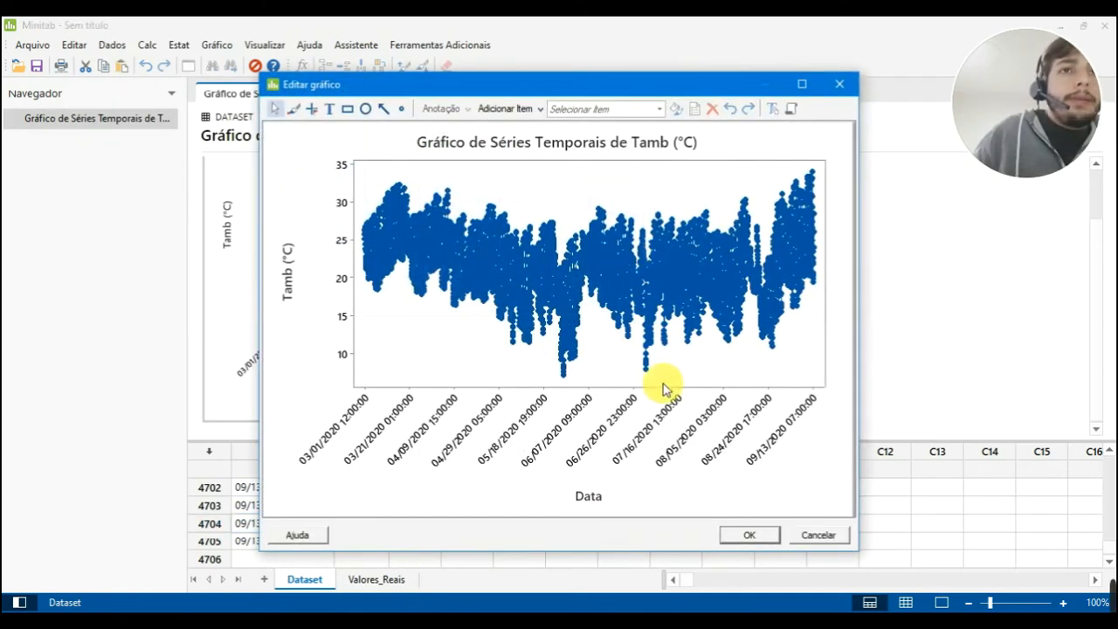
double_click(564, 275)
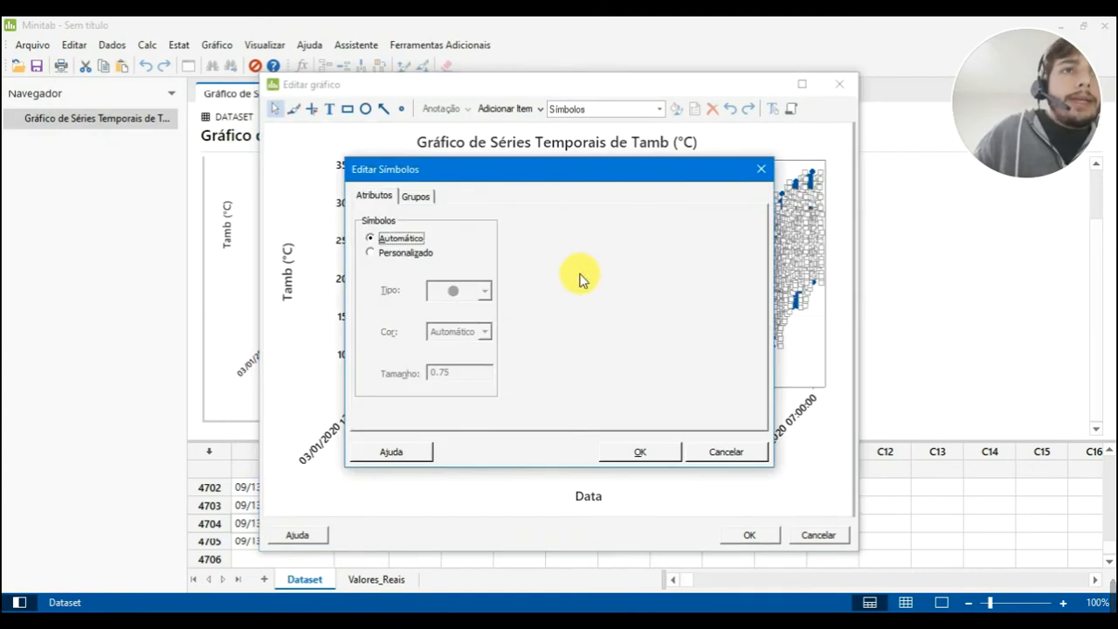
left_click(385, 253)
left_click(484, 291)
scroll(471, 332, "down", 2)
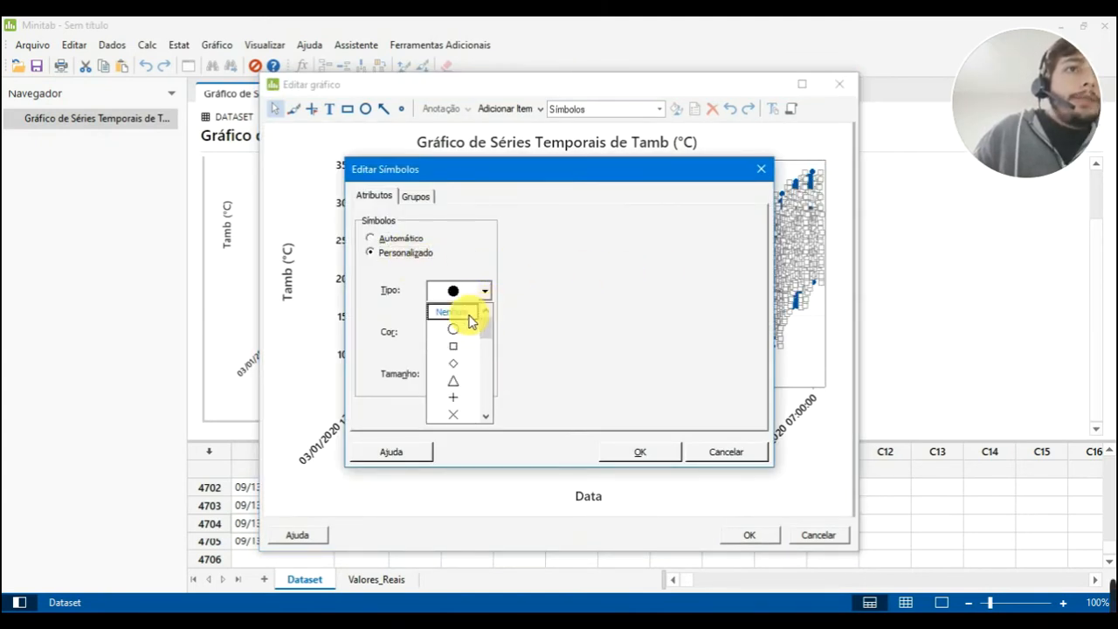
left_click(456, 312)
left_click(638, 453)
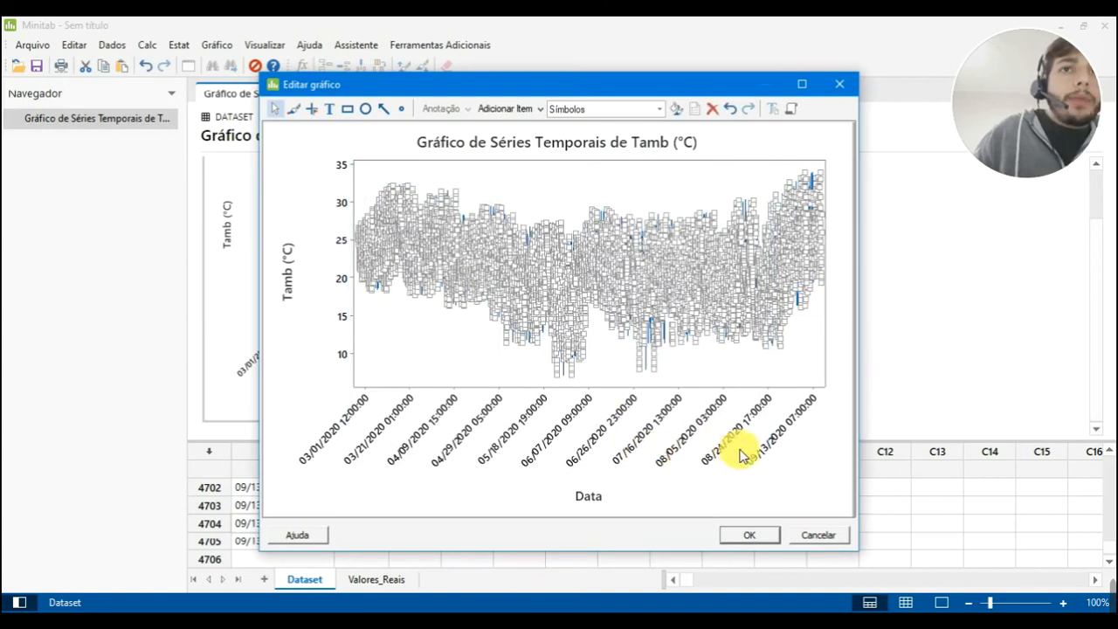
Inspect the line-only temperature plot in the enlarged graph editor and close it without applying the edits
left_click(844, 326)
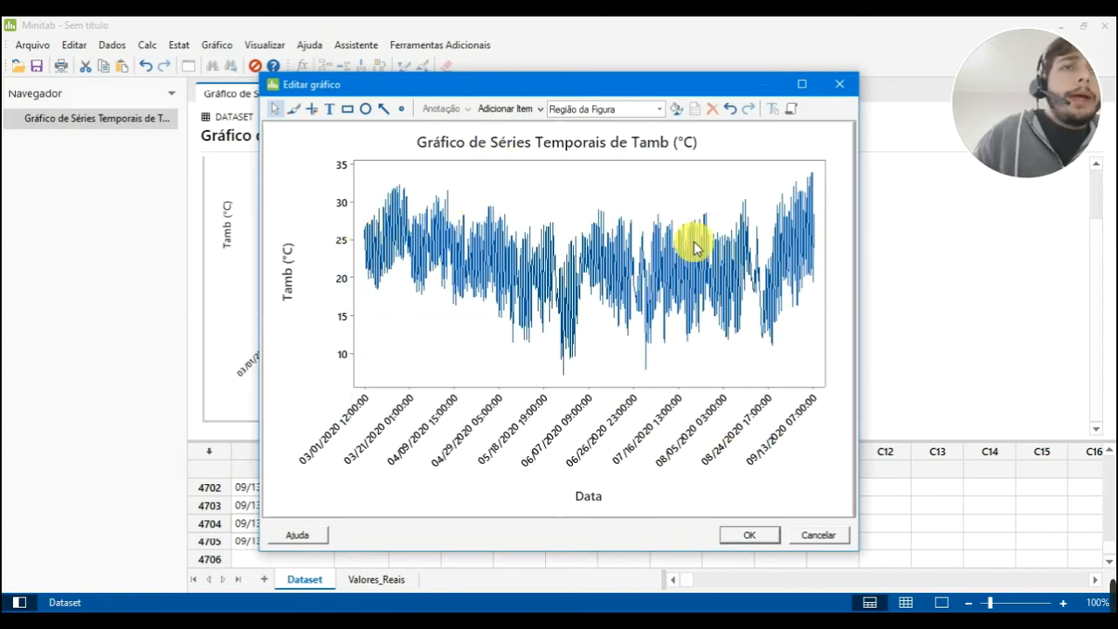
left_click(800, 85)
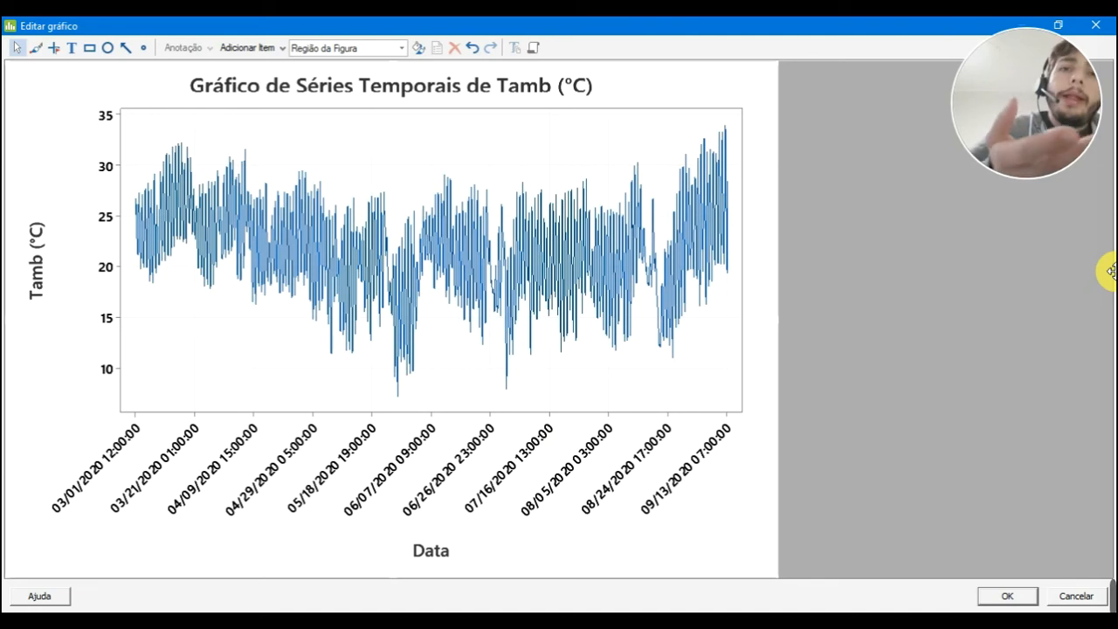
left_click(1090, 29)
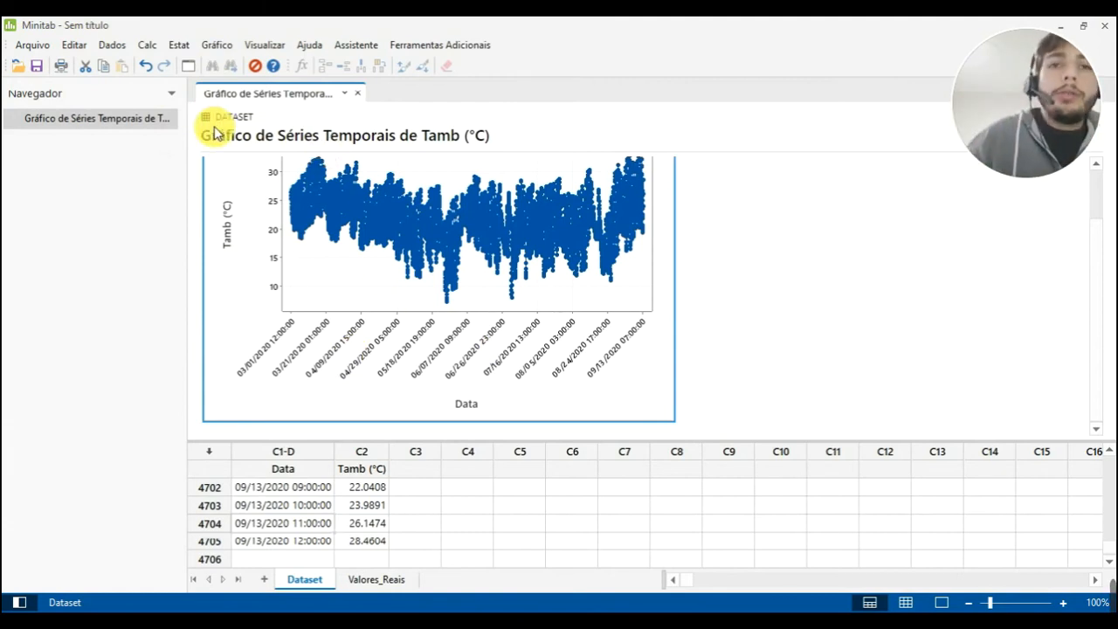
left_click(179, 45)
left_click(180, 45)
mouse_move(293, 237)
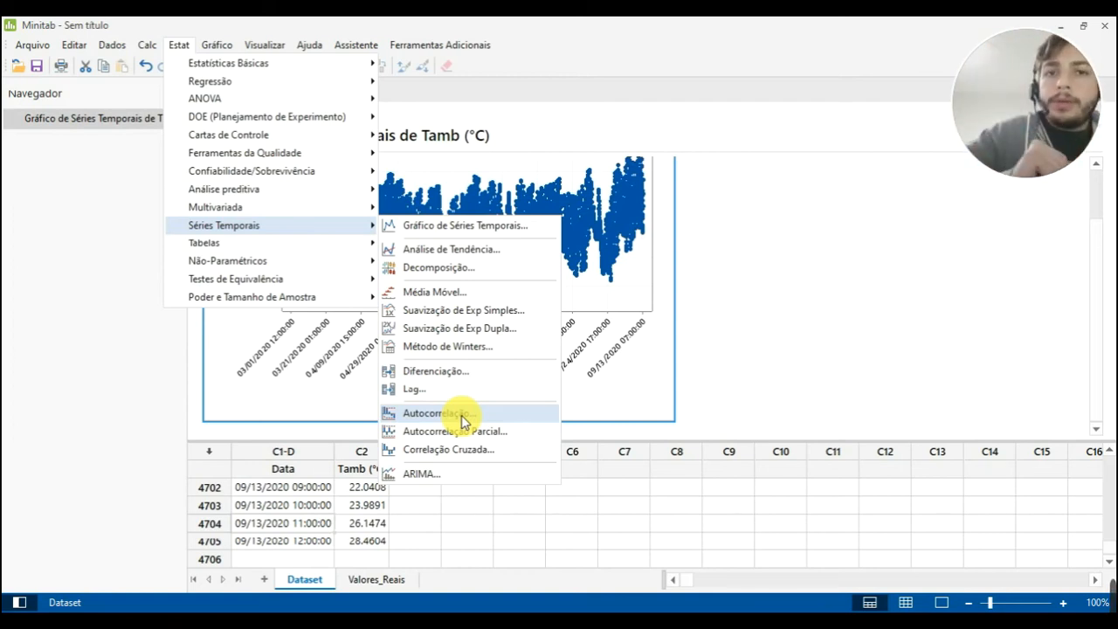
left_click(464, 472)
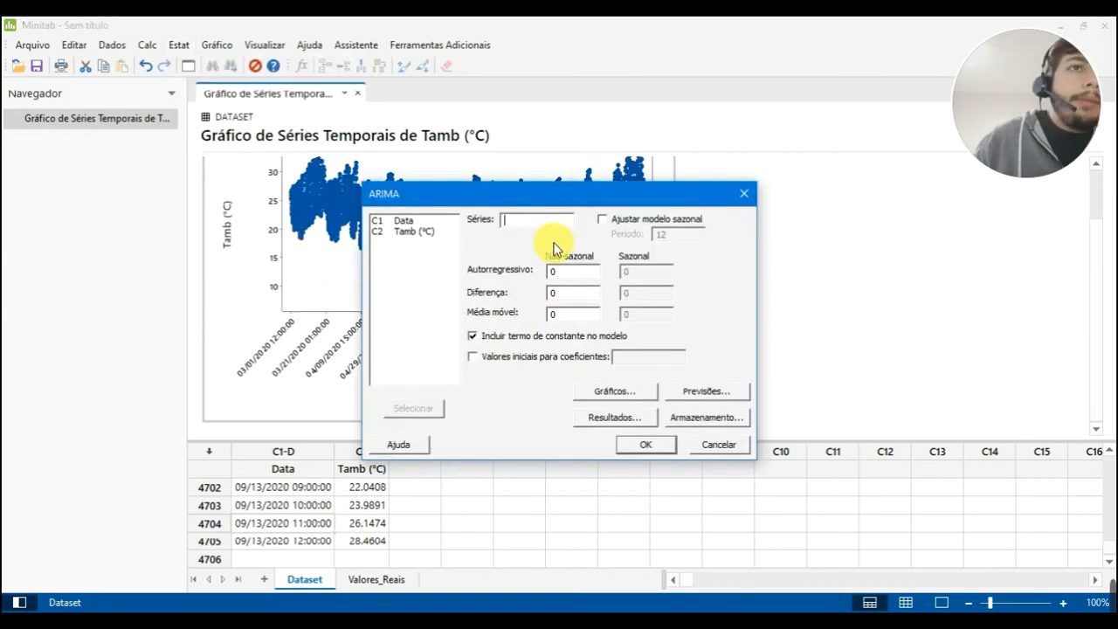
double_click(420, 231)
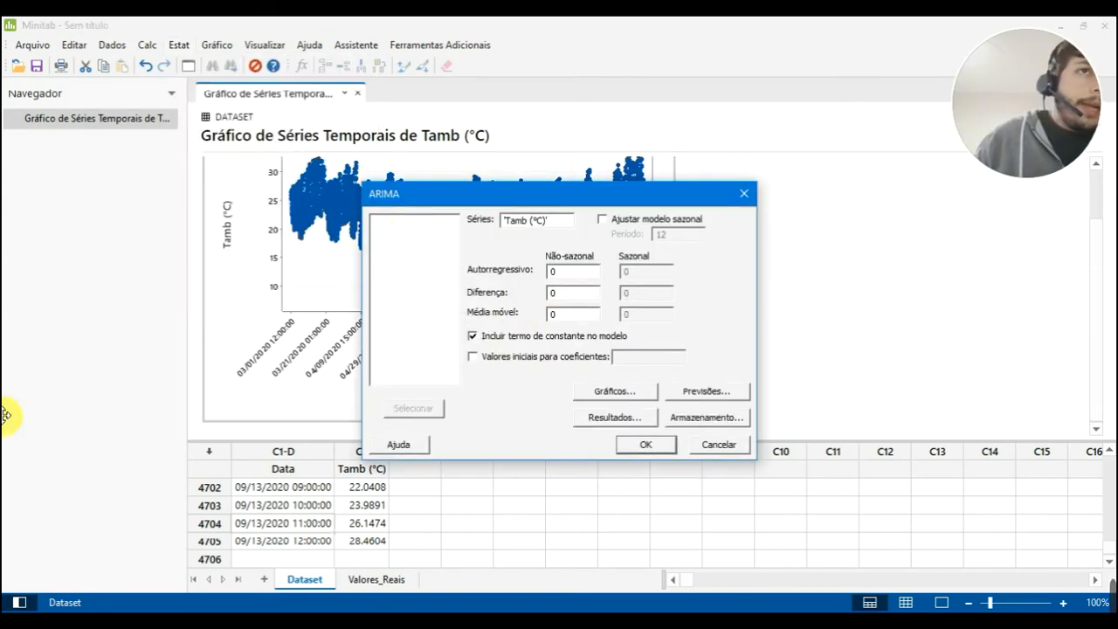
left_click(617, 220)
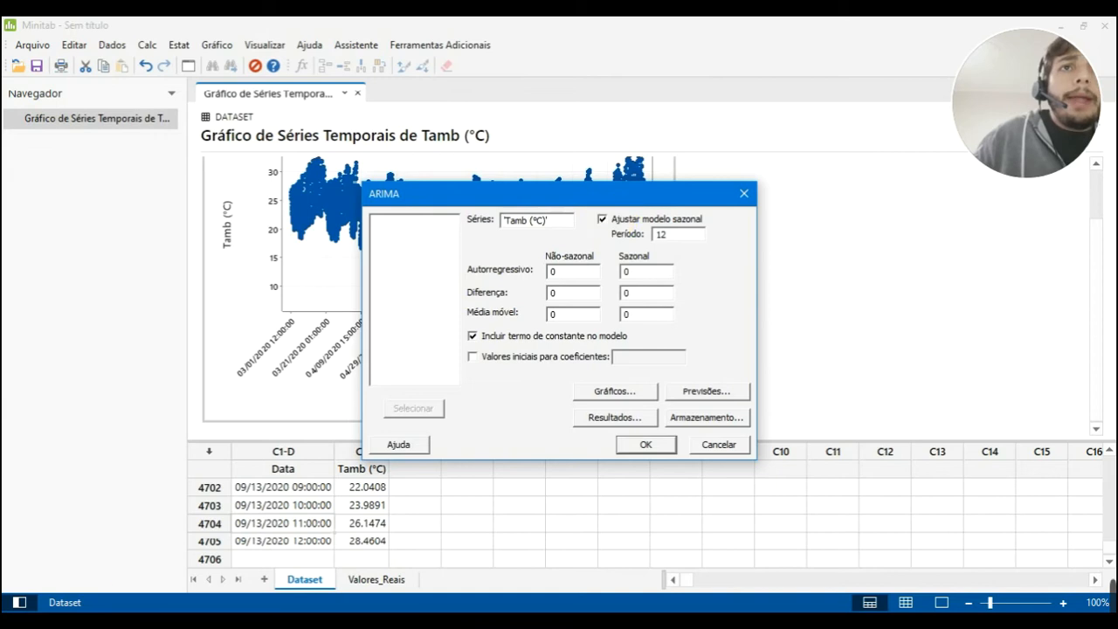
left_click(697, 233)
double_click(662, 234)
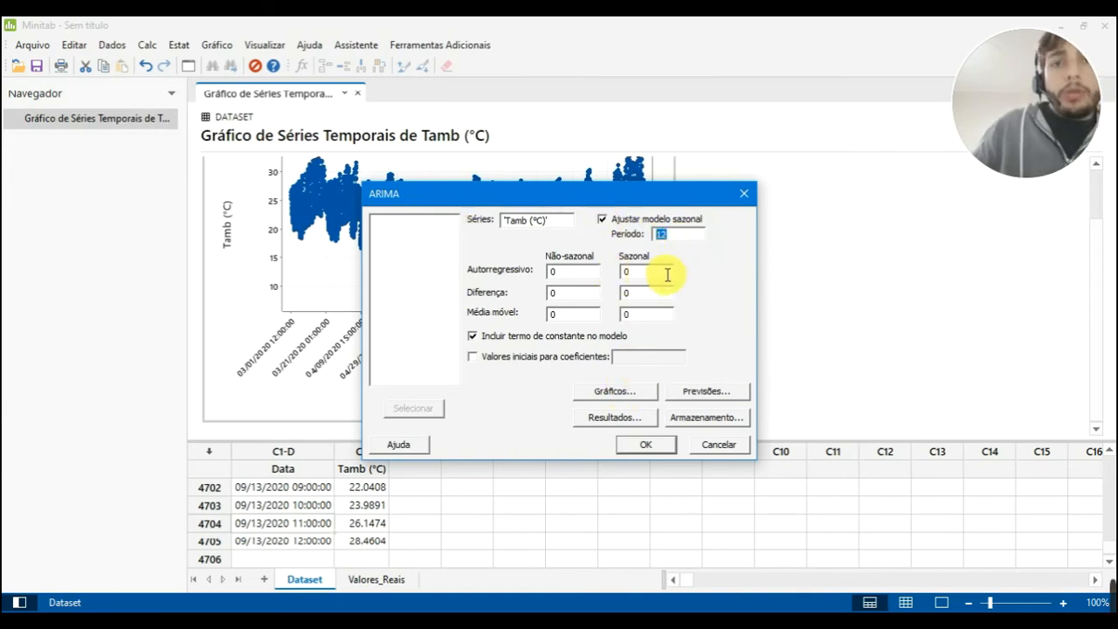
double_click(652, 271)
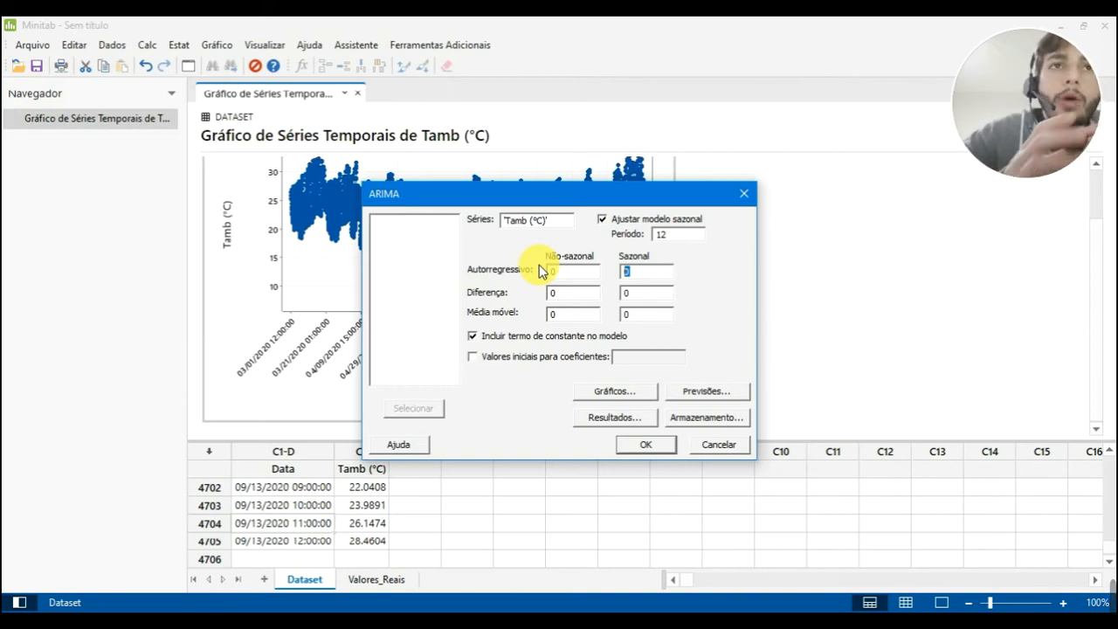
type("2")
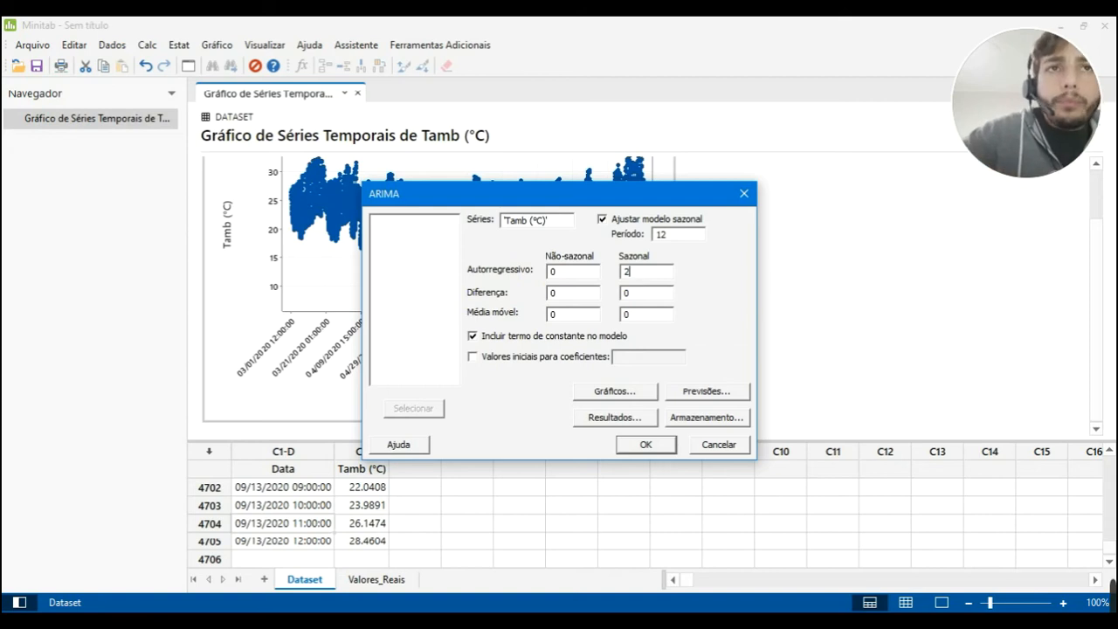
double_click(661, 311)
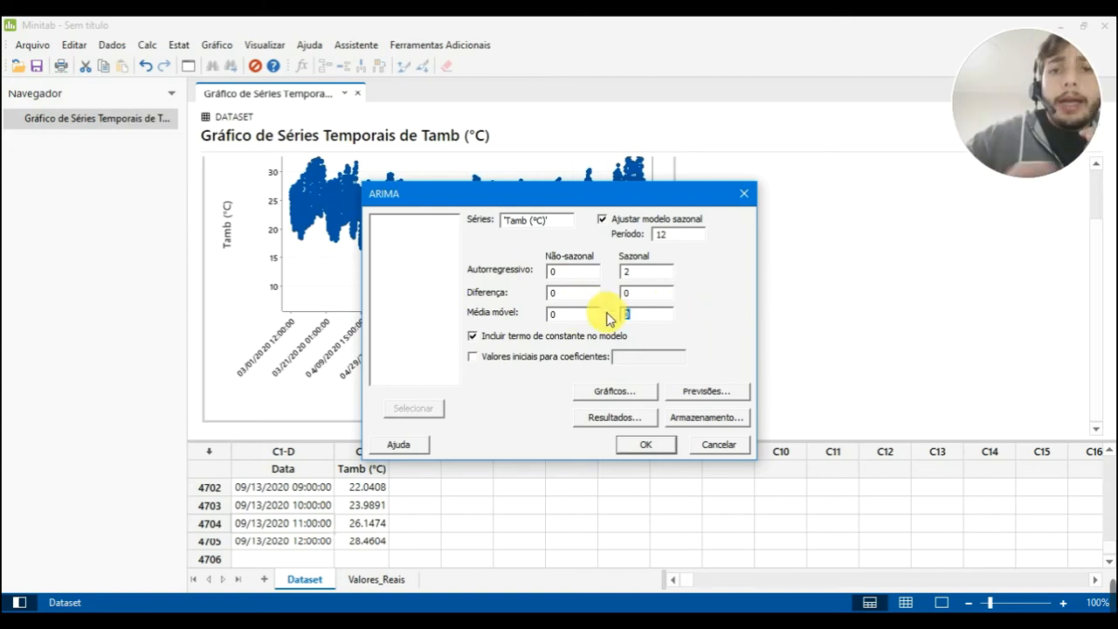
type("2")
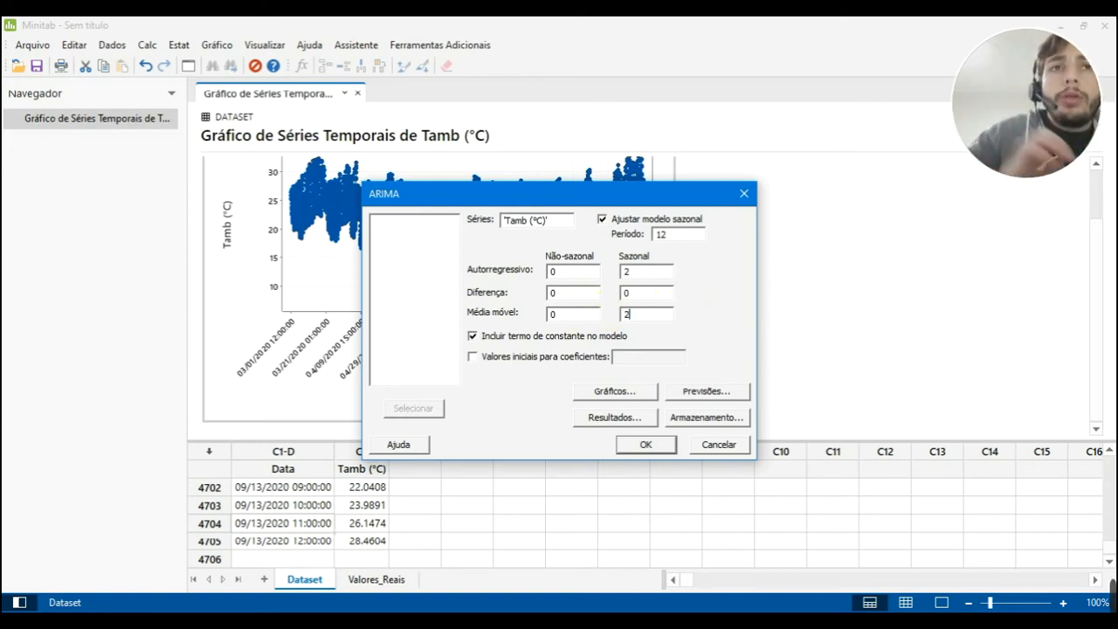
double_click(587, 274)
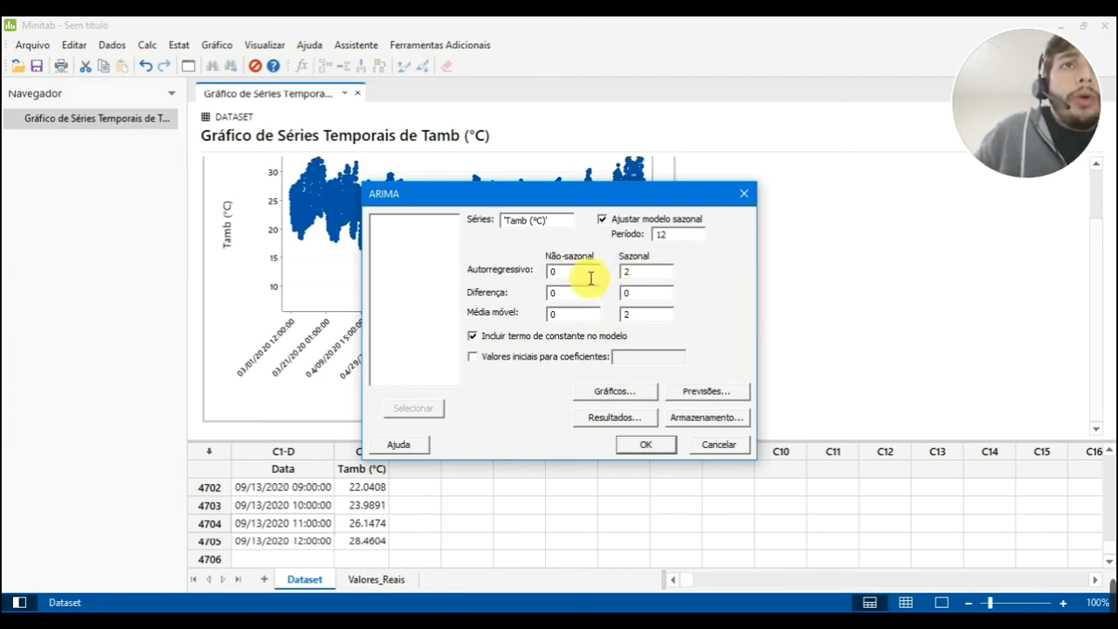
type("1")
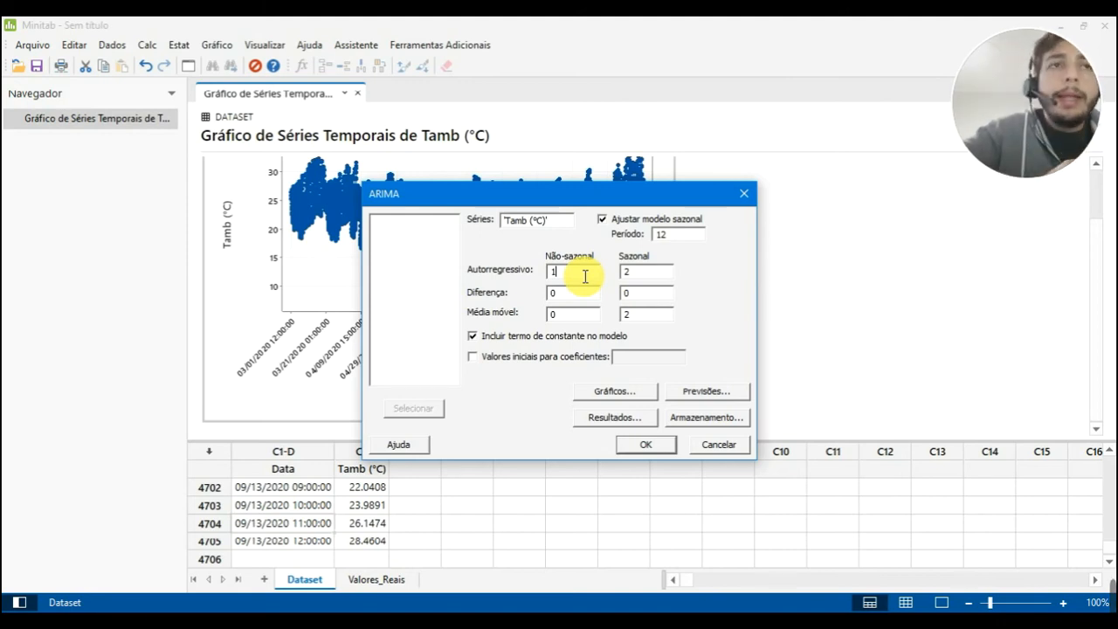
left_click(474, 335)
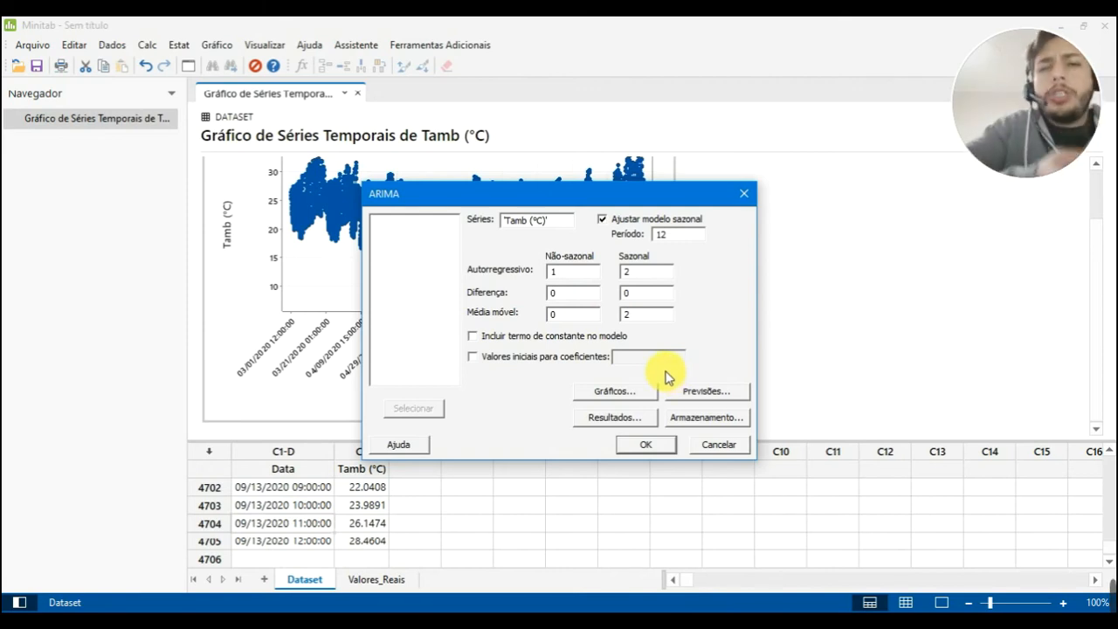
left_click(718, 397)
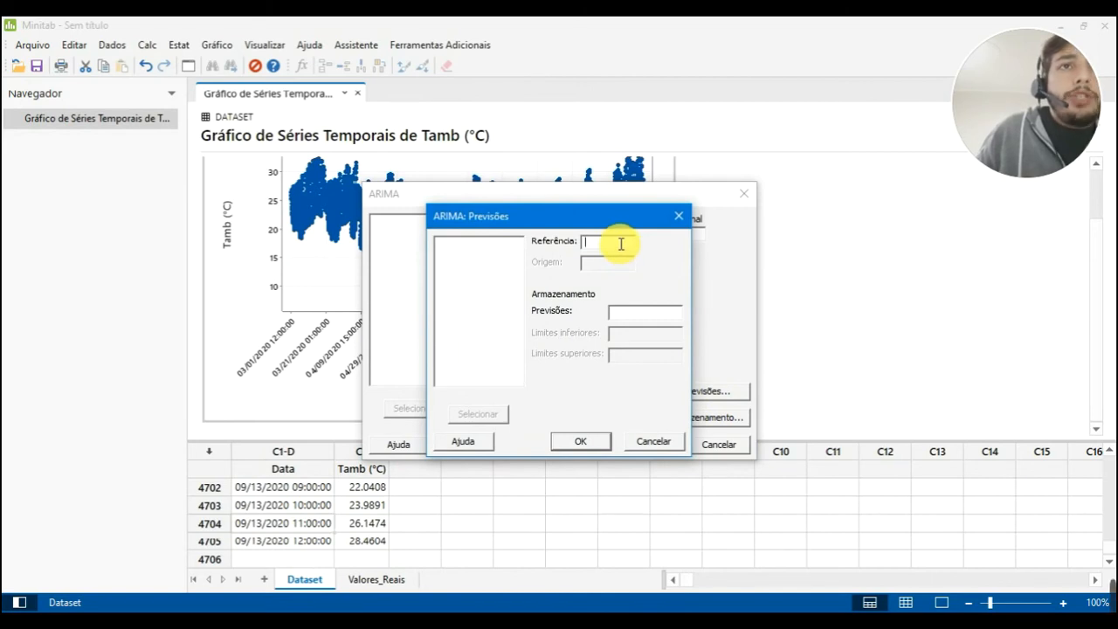
type("24")
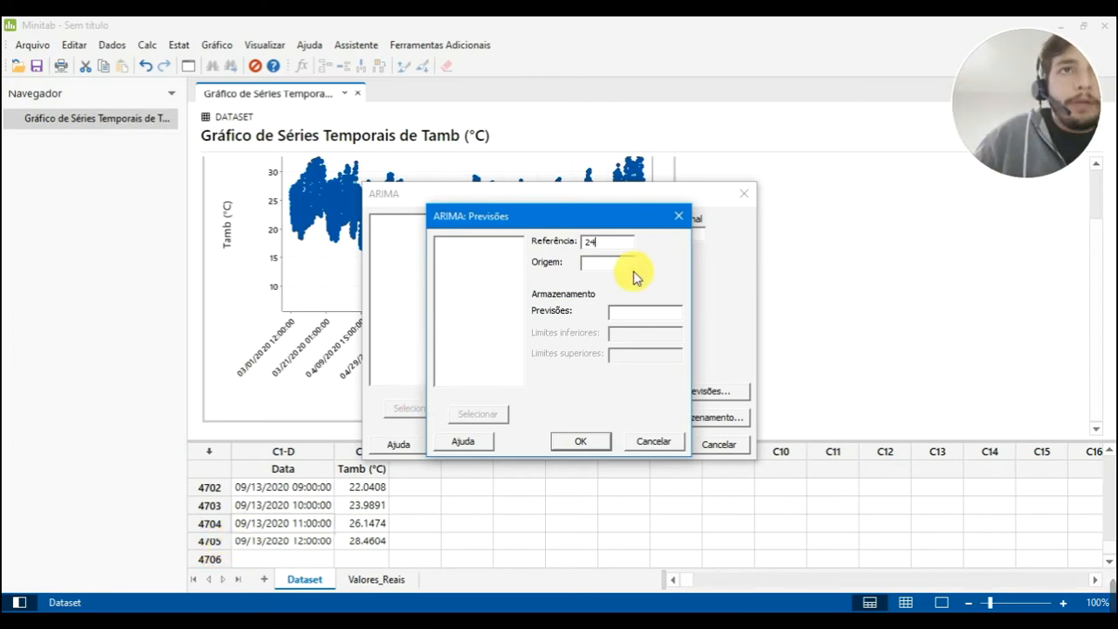
left_click(634, 315)
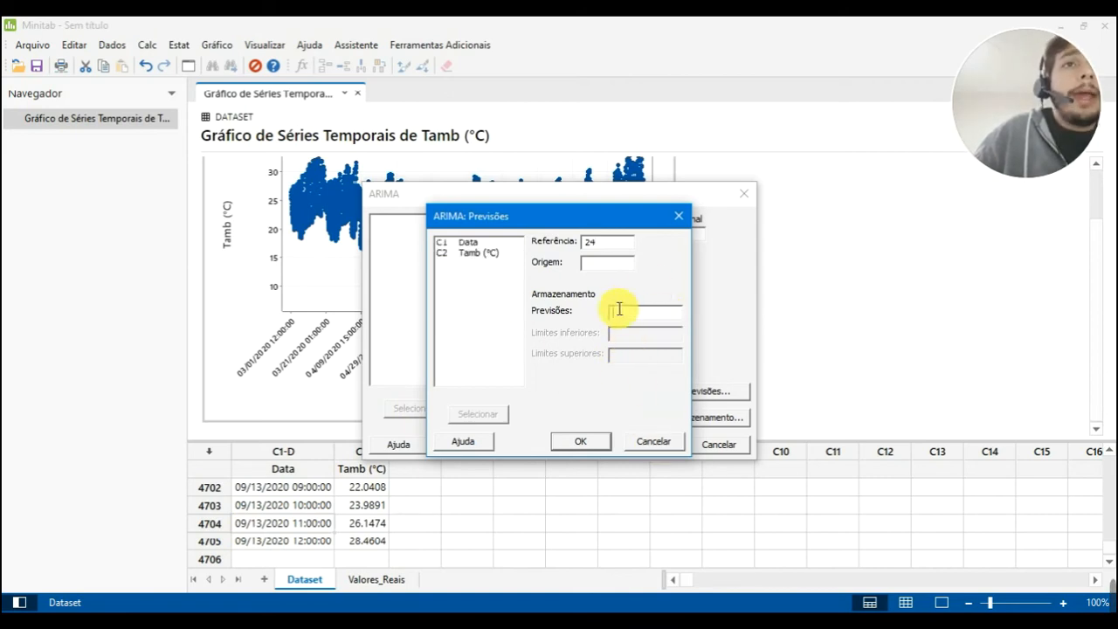
left_click(661, 443)
left_click(703, 446)
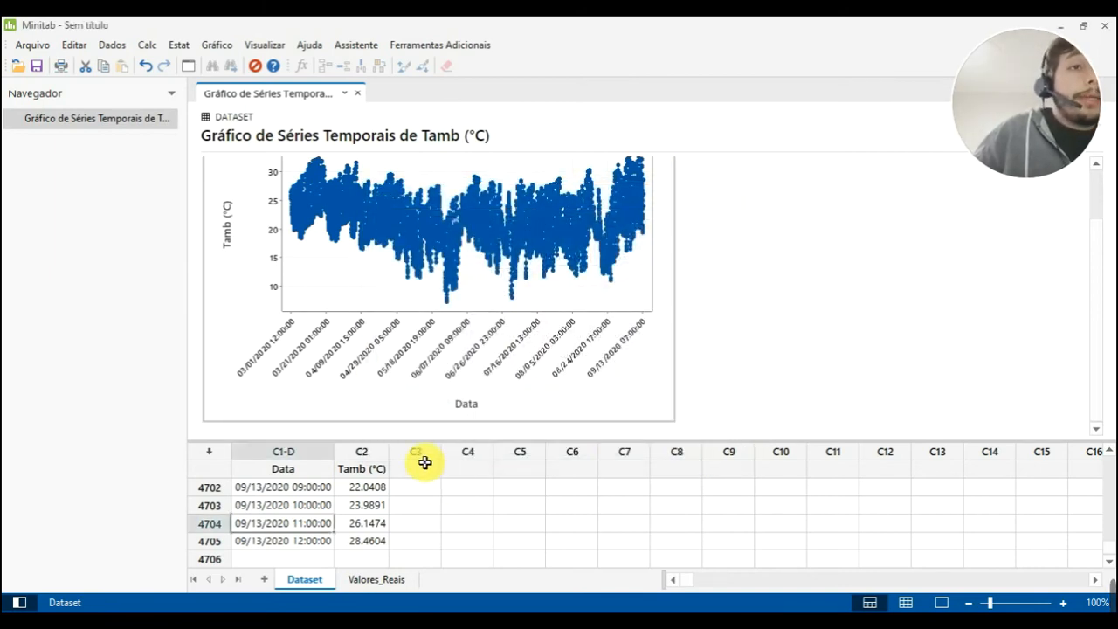
Name column C3 of the Dataset worksheet Previsao
left_click(421, 468)
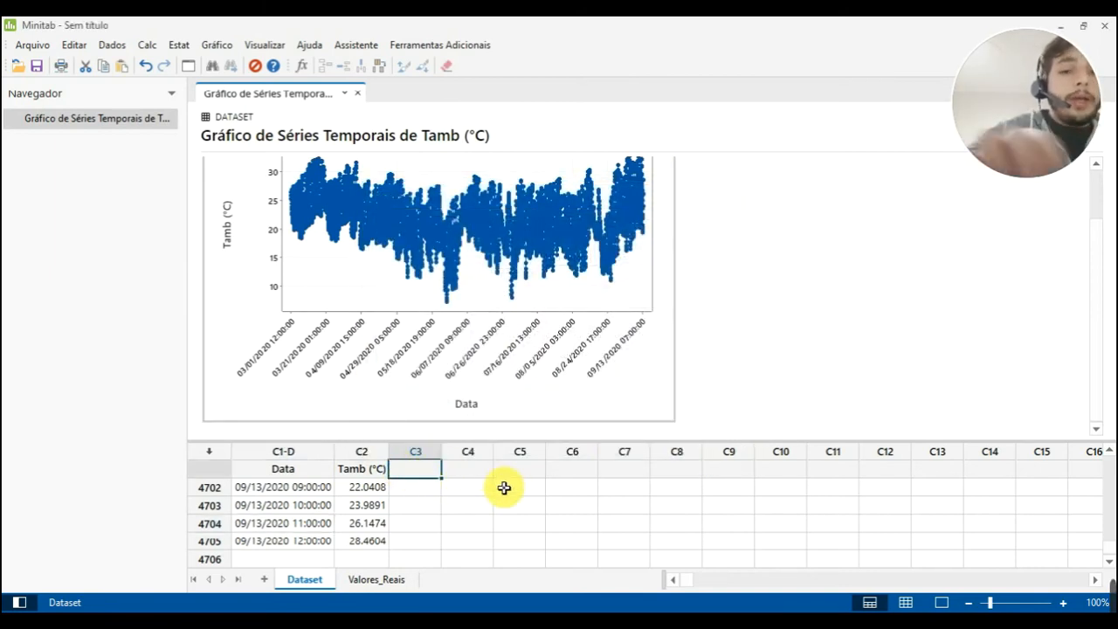
type("Previsao")
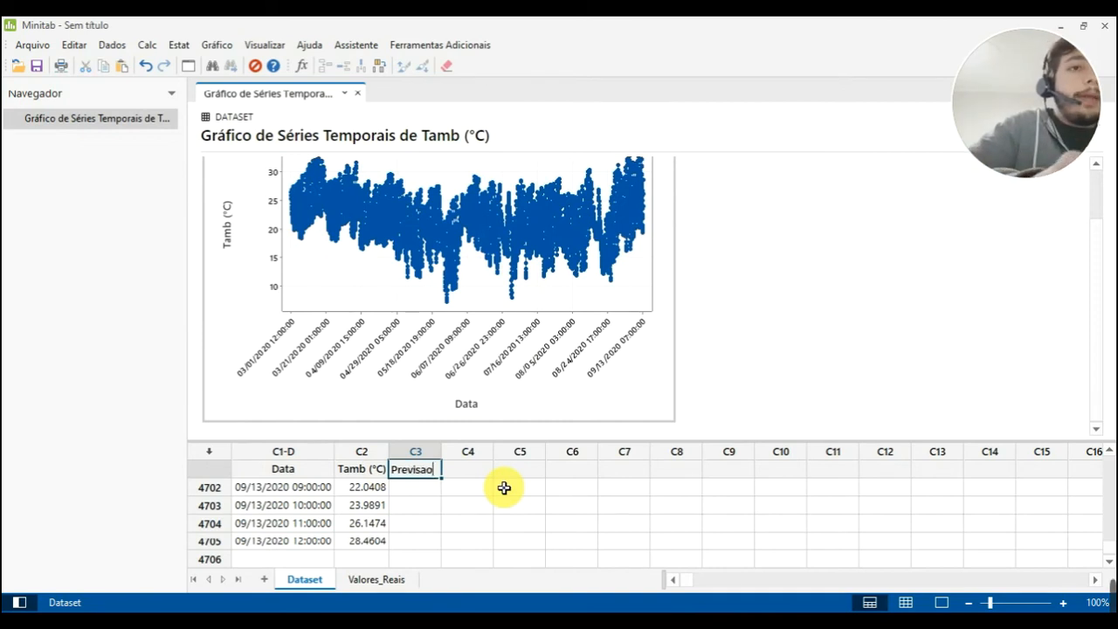
key("Return")
Set up an ARIMA analysis with Tamb (°C) as the series and enable the seasonal model with period 12
left_click(178, 45)
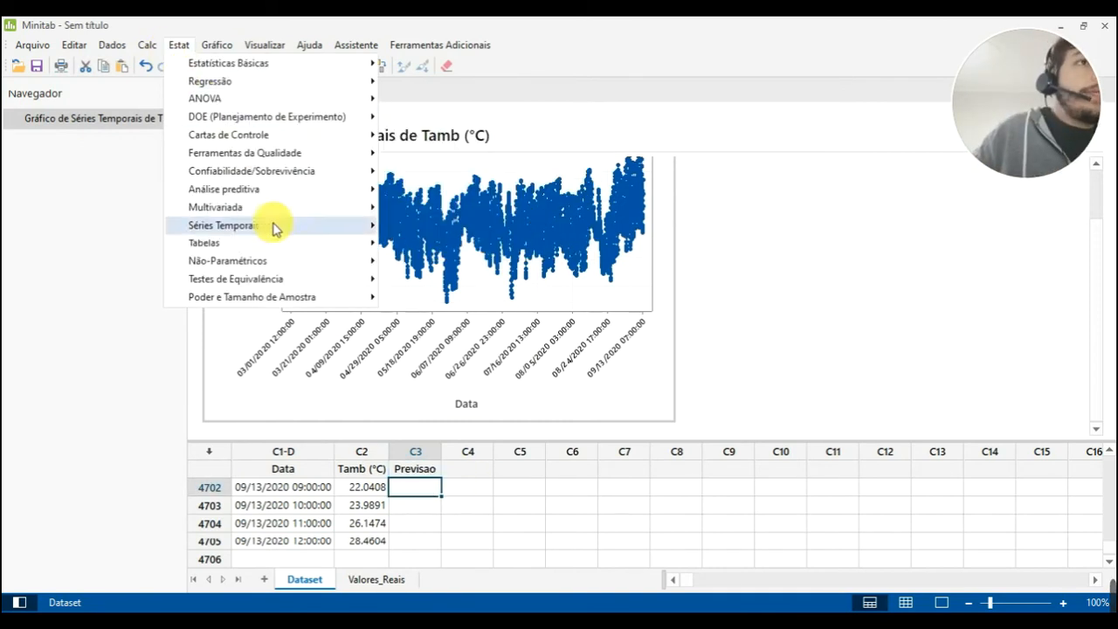
mouse_move(278, 234)
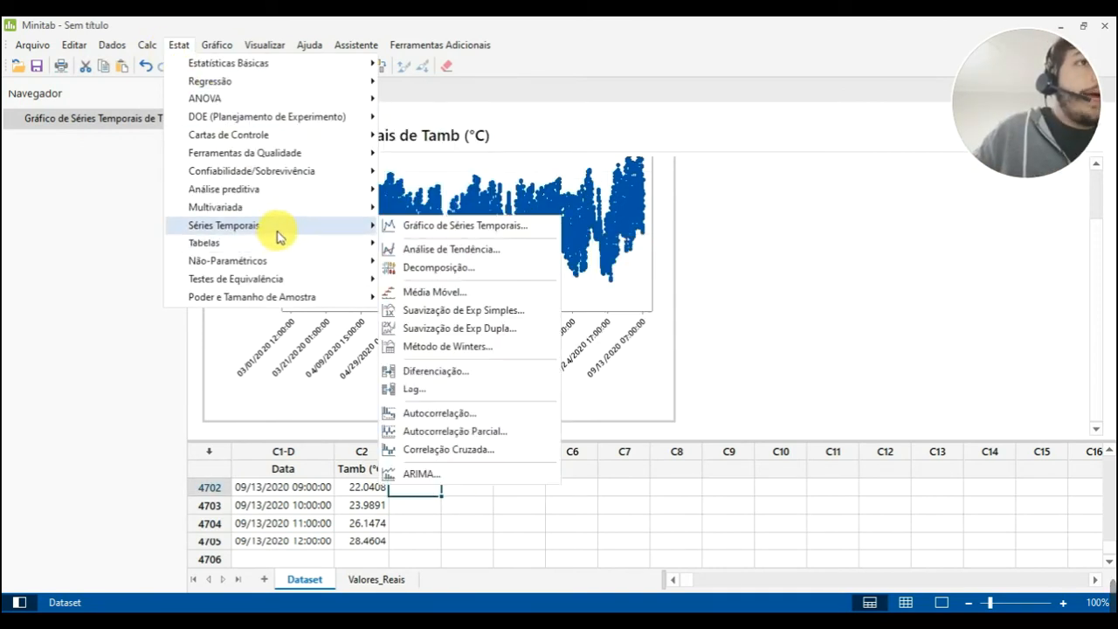
left_click(445, 472)
double_click(406, 232)
left_click(642, 219)
Set the seasonal autoregressive and moving average orders to 2 and the non-seasonal autoregressive order to 1, and exclude the constant term
left_click_drag(649, 272, 582, 268)
type("2")
left_click_drag(650, 314, 554, 311)
type("2")
left_click(571, 273)
type("1")
left_click(553, 334)
Request 24 forecasts stored in the Previsao column and run the ARIMA model
left_click(702, 390)
left_click(617, 242)
type("24")
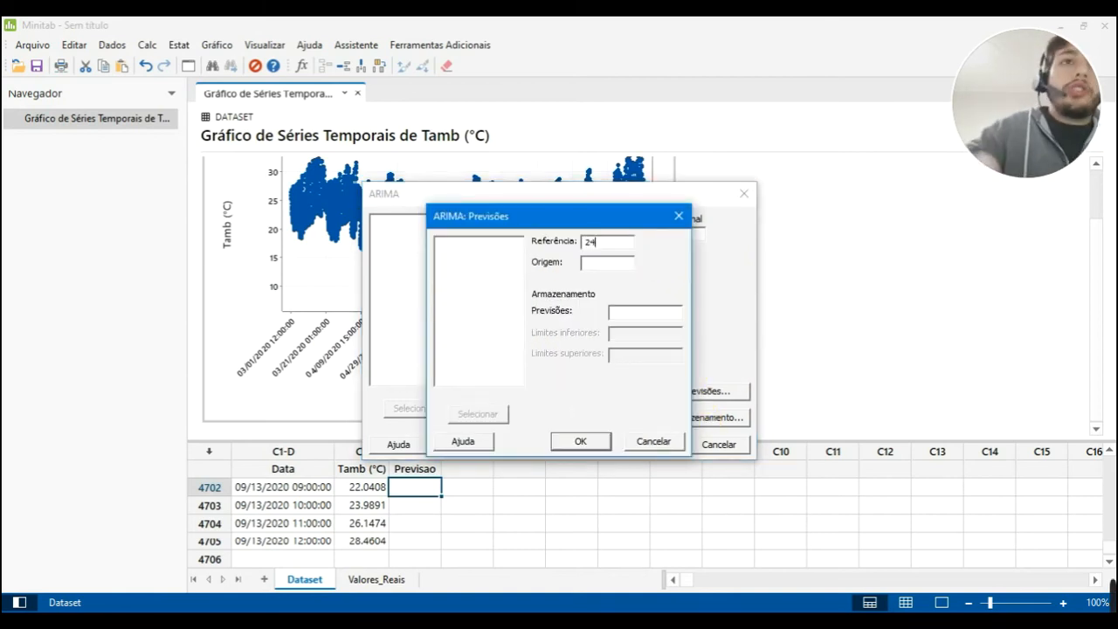
left_click(642, 312)
double_click(476, 263)
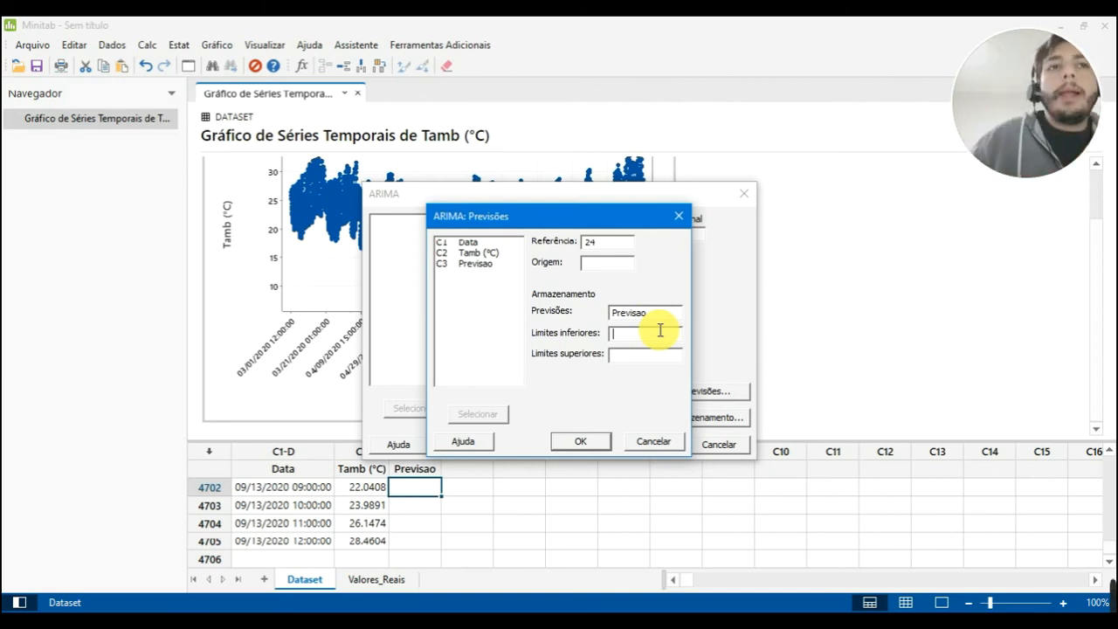
left_click(602, 443)
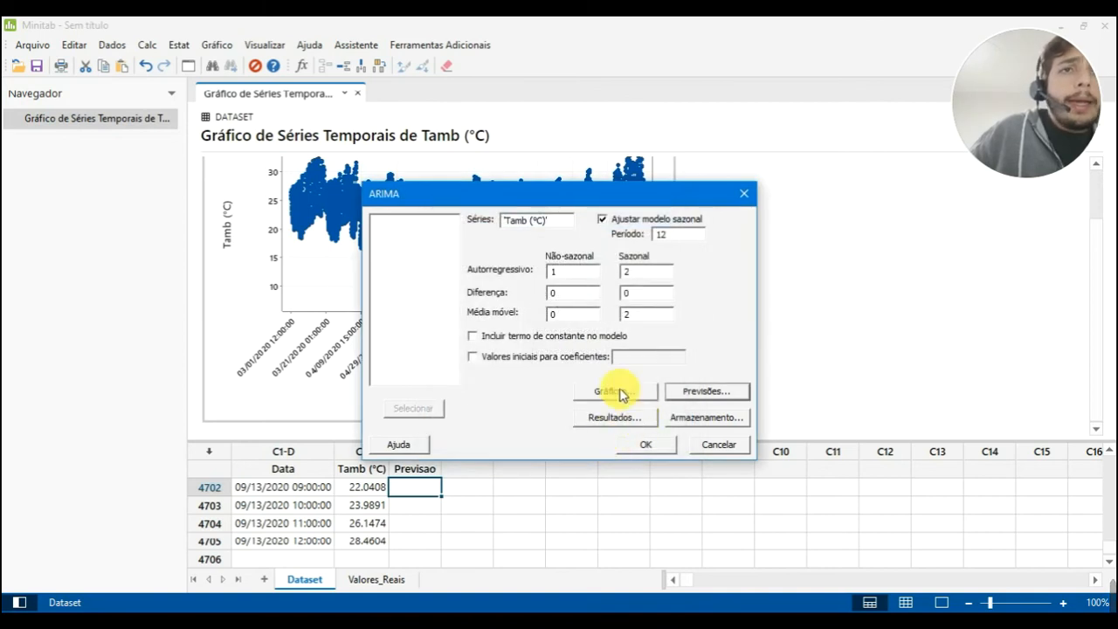
left_click(657, 447)
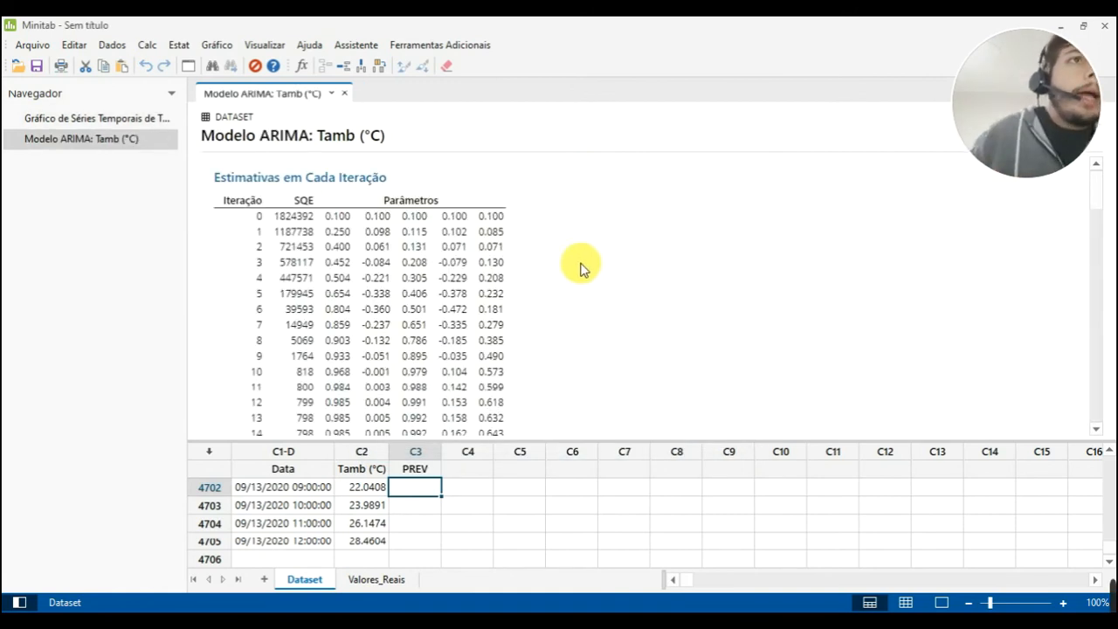
Examine the ARIMA output's iteration estimates, back forecasts, final parameter estimates and residual sums of squares
scroll(455, 262, "down", 10)
scroll(463, 283, "up", 10)
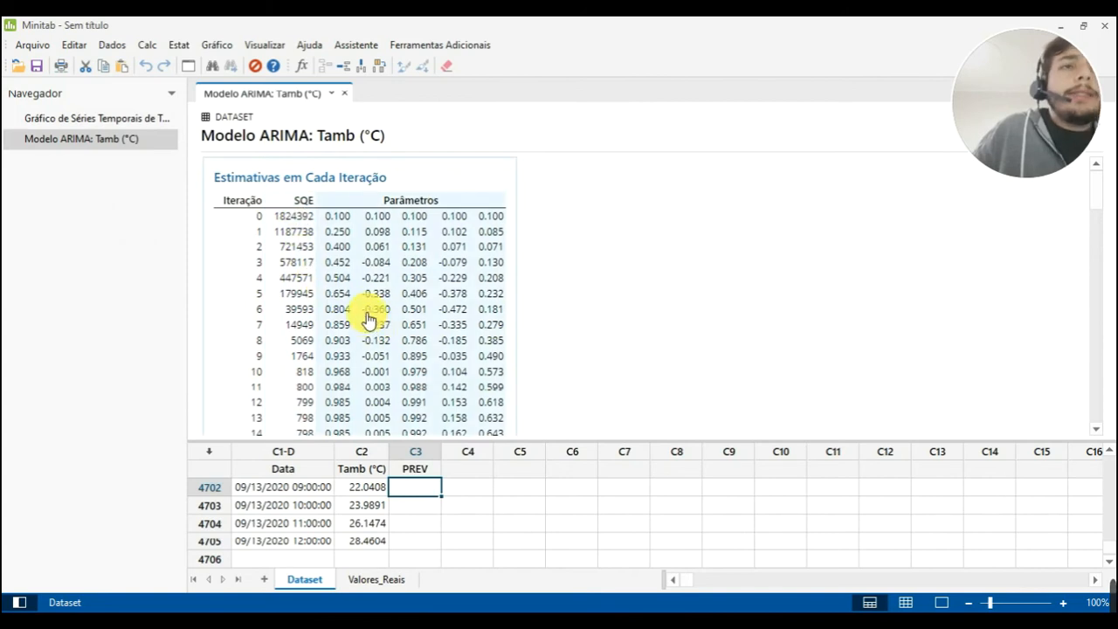
scroll(393, 319, "down", 10)
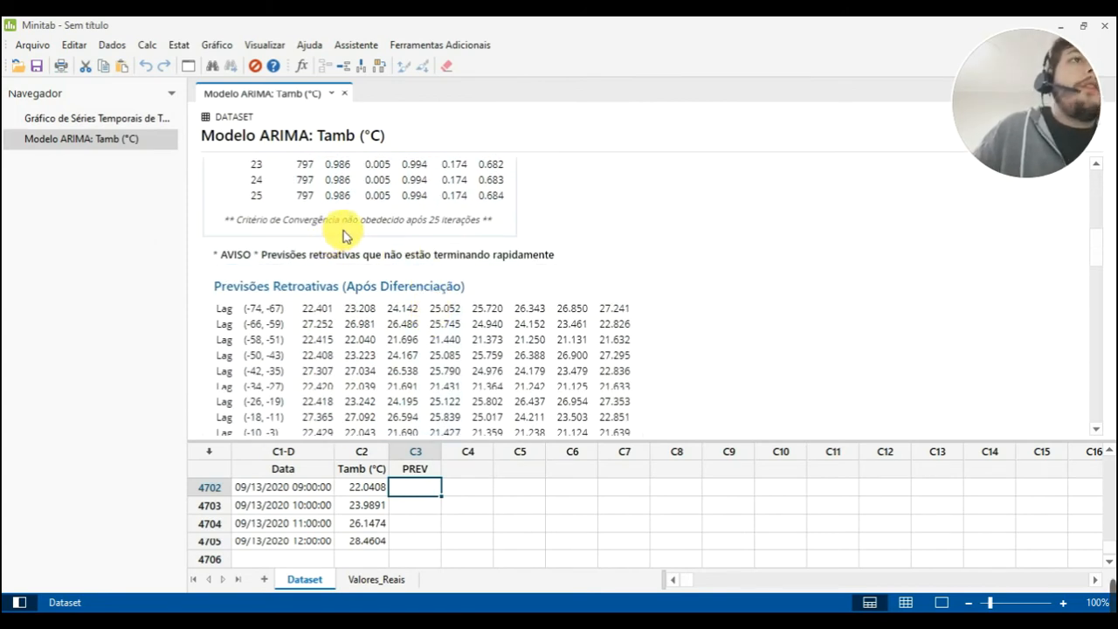
scroll(450, 279, "down", 3)
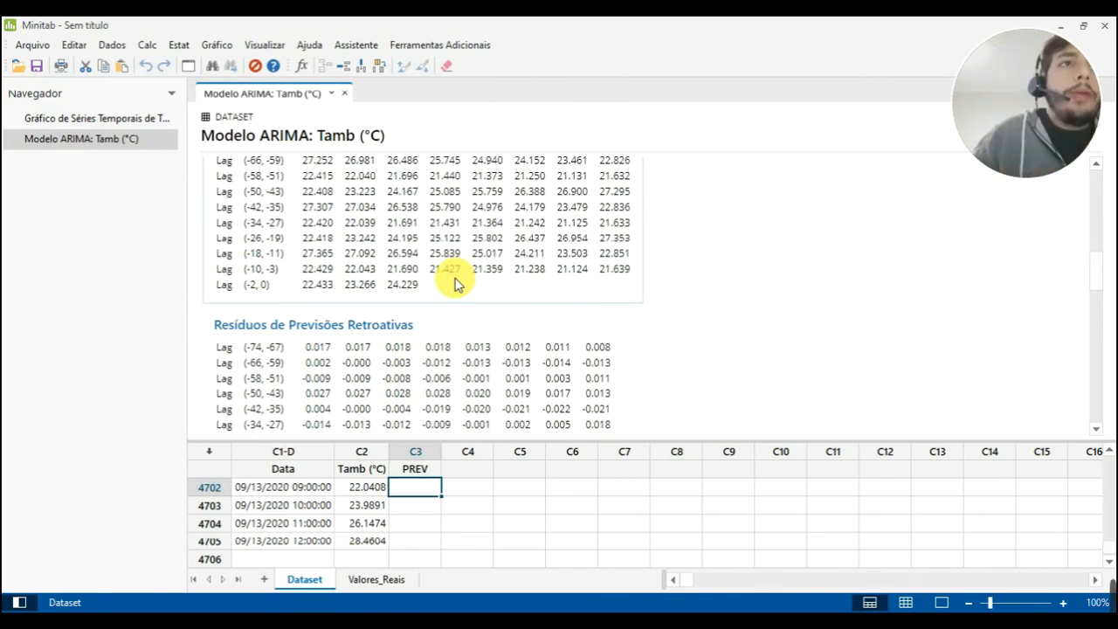
scroll(489, 302, "up", 10)
scroll(487, 325, "down", 15)
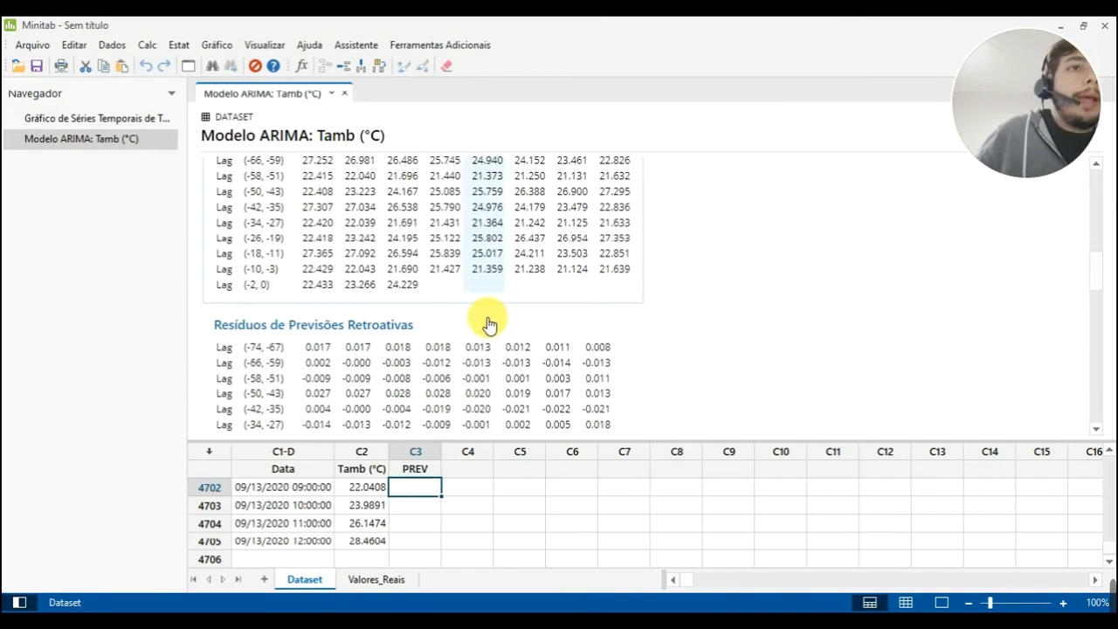
scroll(464, 338, "up", 2)
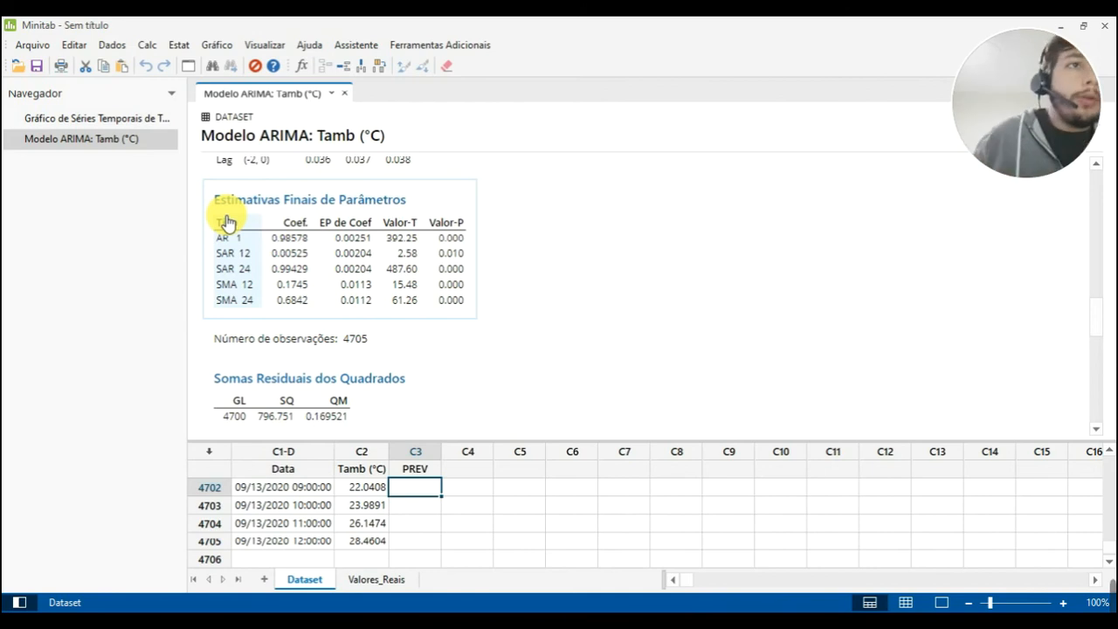
scroll(393, 341, "down", 3)
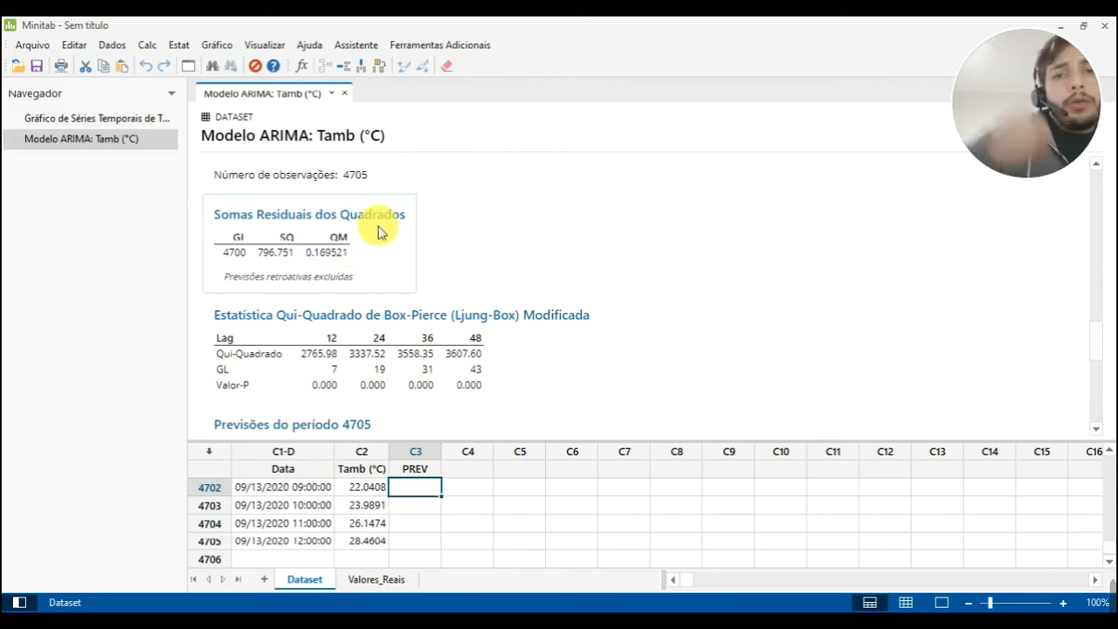
Examine the Ljung-Box statistics and the table of 24 forecasts with their 95% limits
scroll(408, 262, "down", 4)
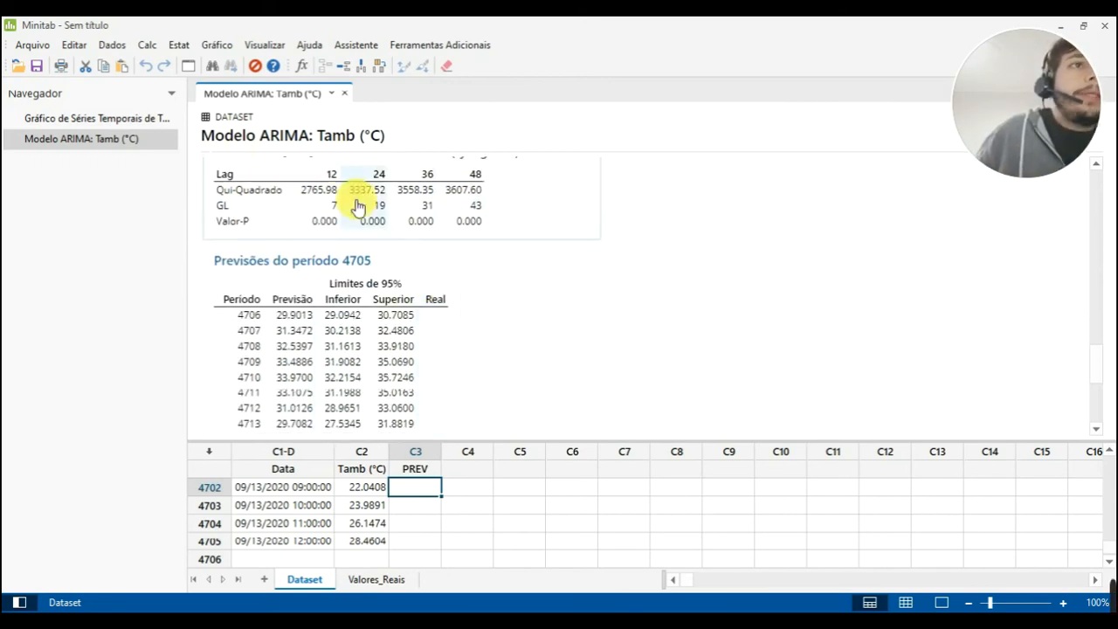
scroll(394, 312, "down", 4)
scroll(353, 326, "up", 9)
scroll(346, 324, "down", 8)
scroll(279, 279, "down", 2)
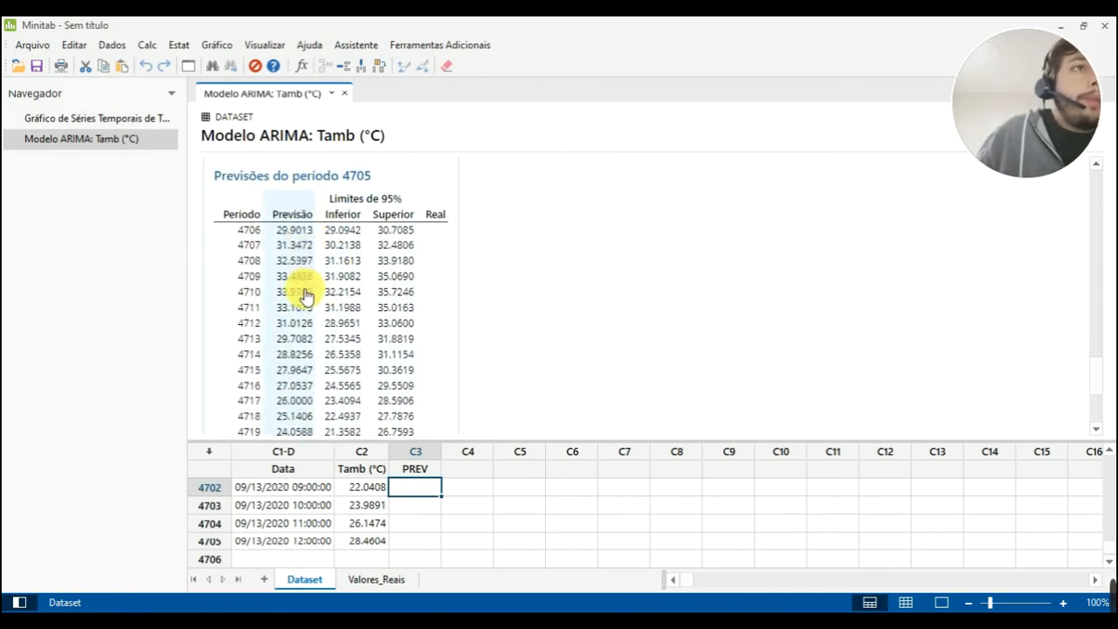
scroll(301, 293, "down", 1)
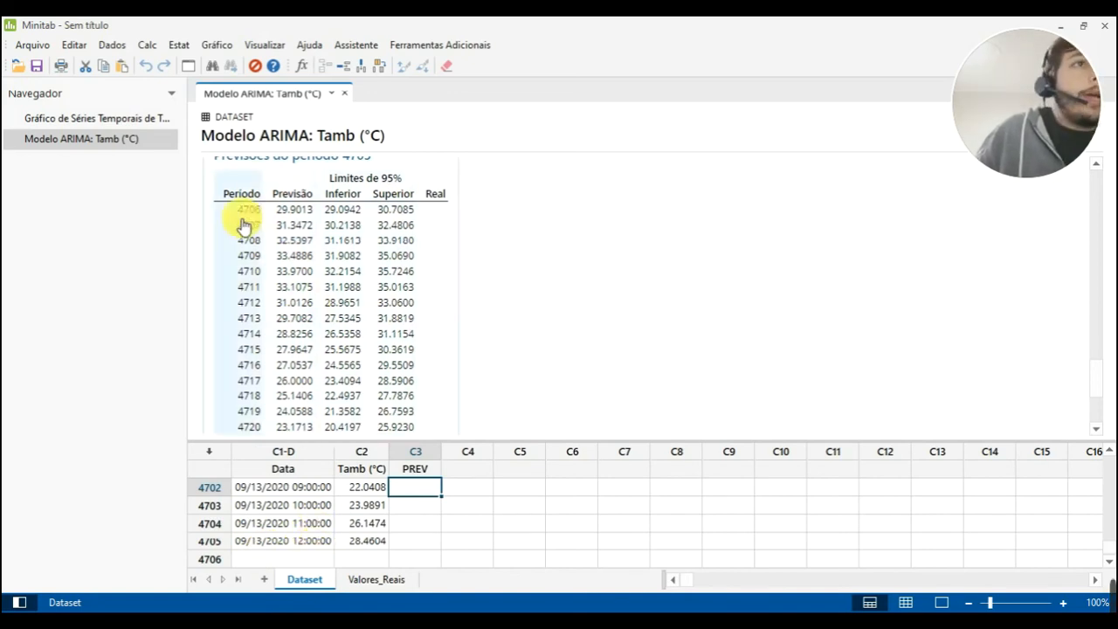
scroll(245, 263, "down", 4)
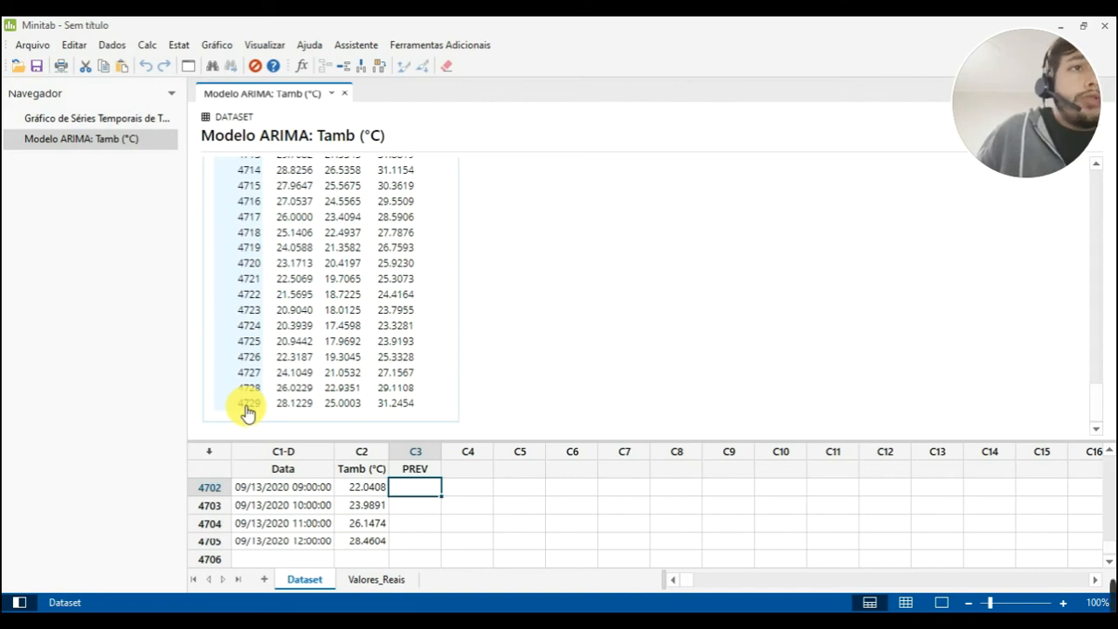
scroll(437, 409, "up", 5)
scroll(431, 414, "down", 2)
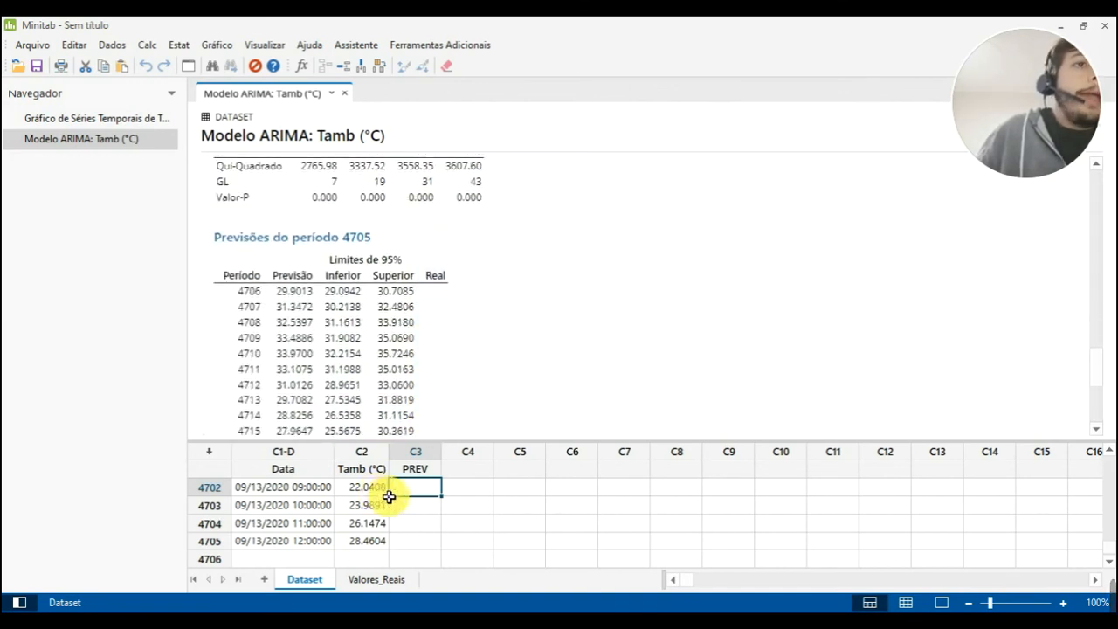
Copy the PREV column with its header from the Dataset worksheet into column C3 of the Valores_Reais worksheet
scroll(389, 497, "up", 9)
left_click(419, 471)
key("ctrl+Down")
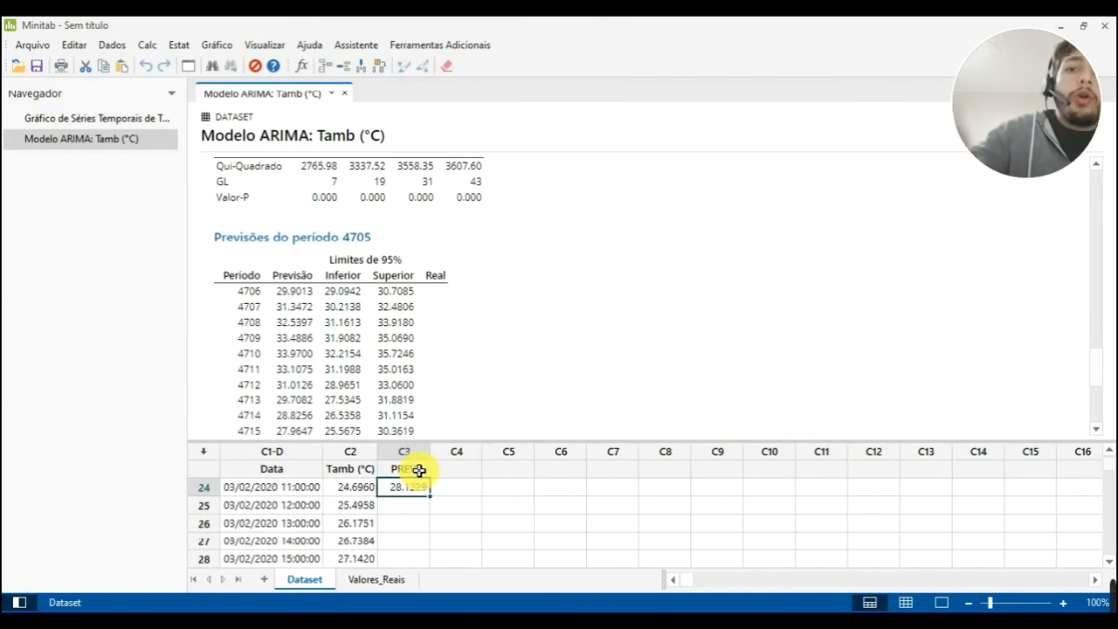
left_click_drag(419, 471, 420, 471)
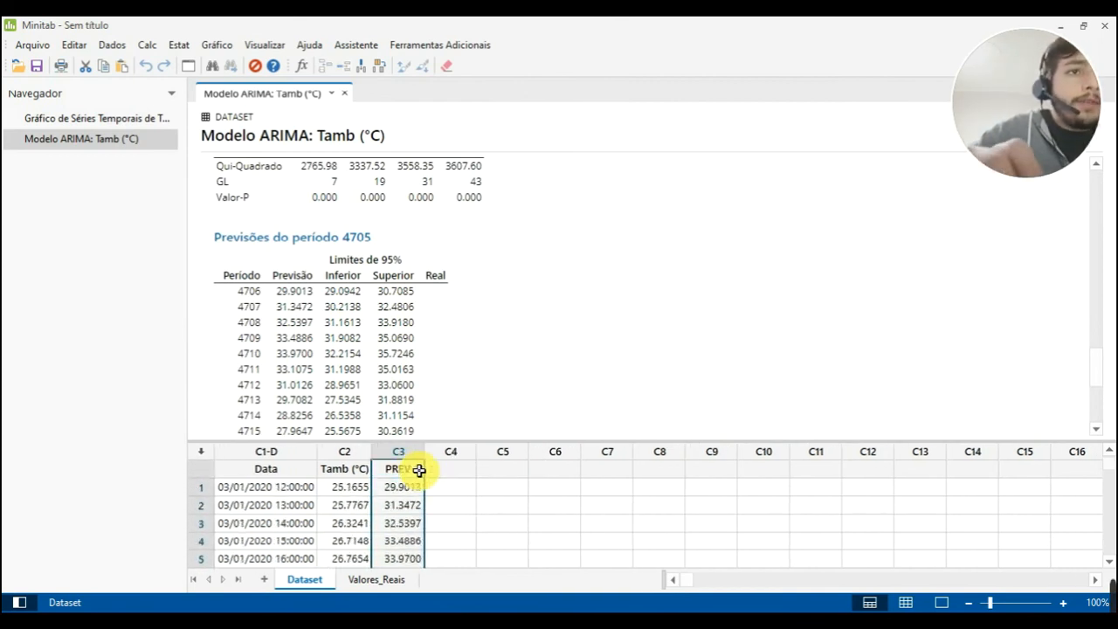
left_click(374, 576)
scroll(424, 524, "up", 5)
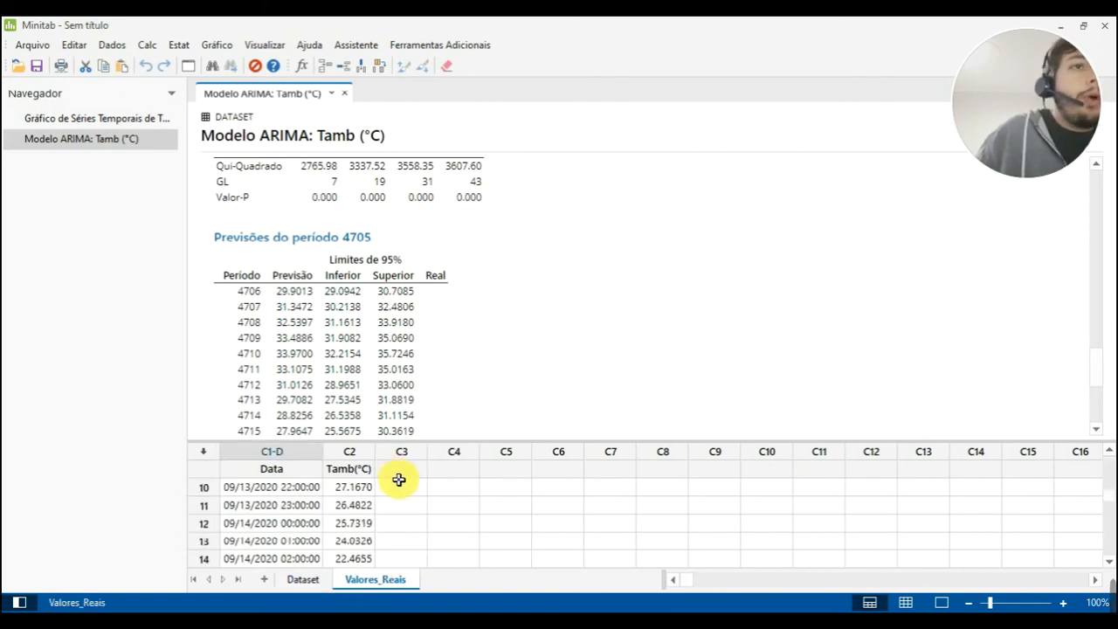
left_click(404, 471)
scroll(404, 470, "up", 2)
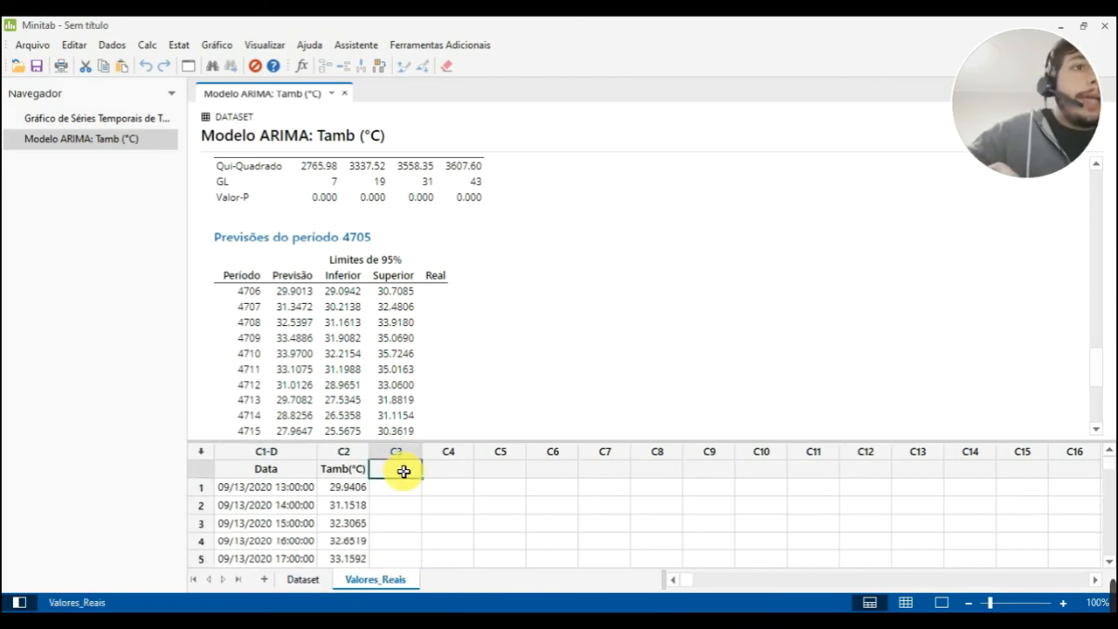
key("ctrl+v")
Name column C4 of the Valores_Reais worksheet Erro
left_click(437, 470)
type("Erro")
key("Return")
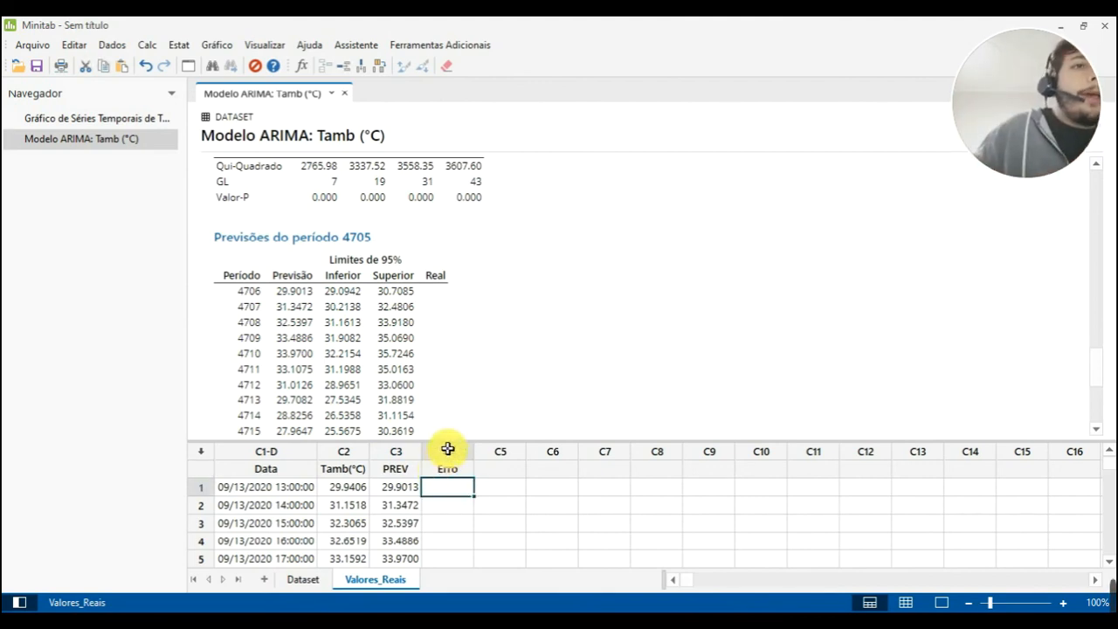
Assign the Erro column a formula for the absolute value of Tamb(°C) minus PREV, using the ABS function
left_click(448, 451)
right_click(449, 450)
mouse_move(540, 316)
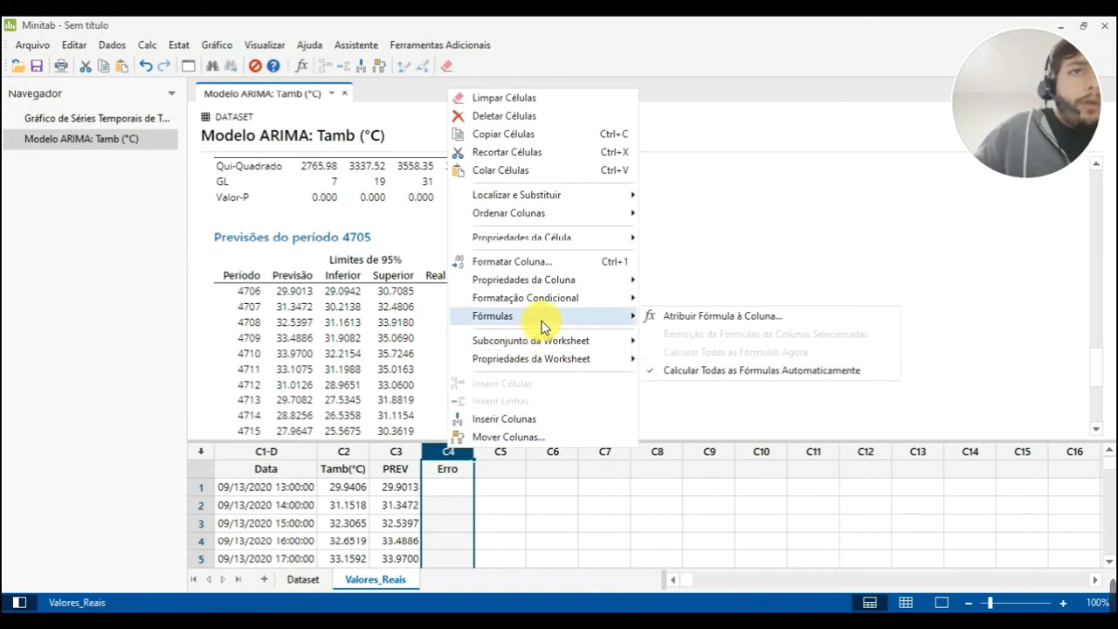
left_click(668, 318)
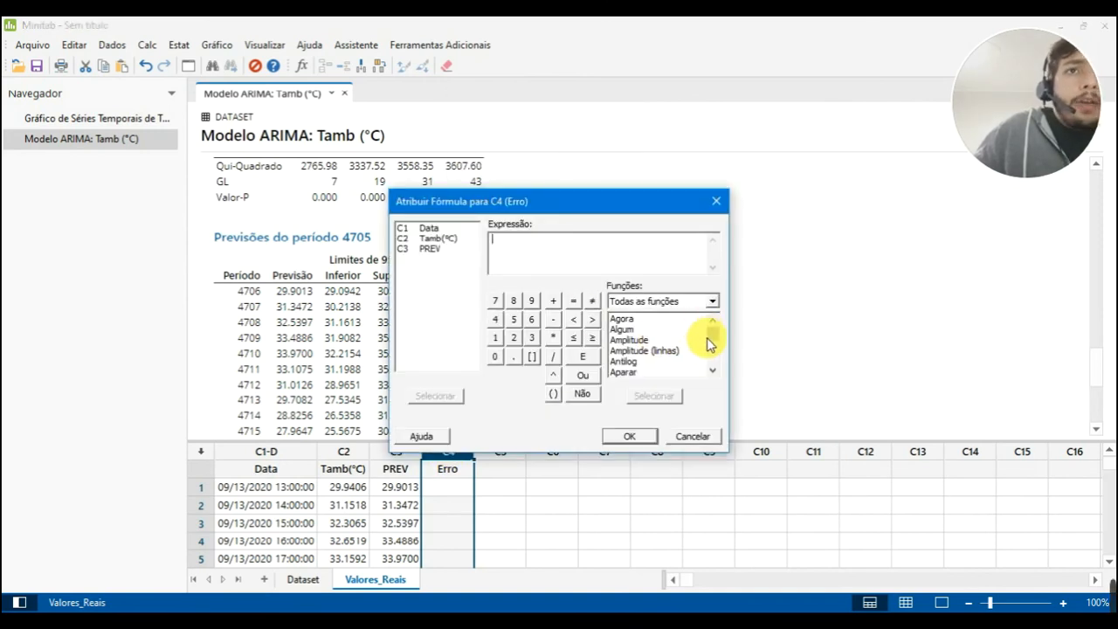
left_click_drag(711, 337, 711, 357)
double_click(655, 372)
double_click(526, 239)
key("Delete")
double_click(437, 238)
type("-")
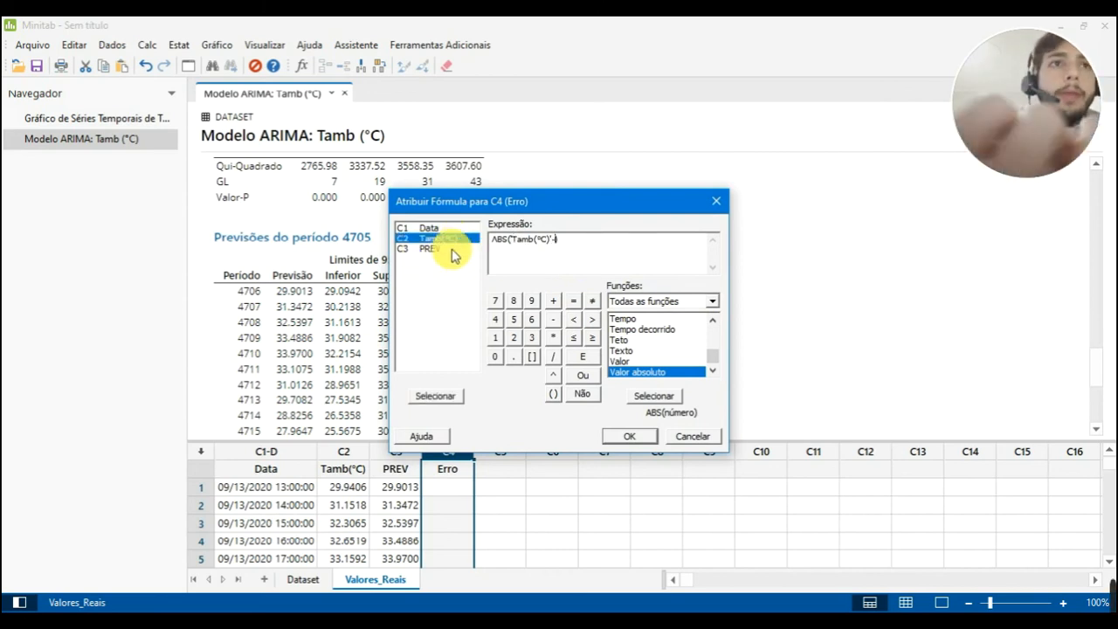
double_click(428, 248)
left_click(627, 439)
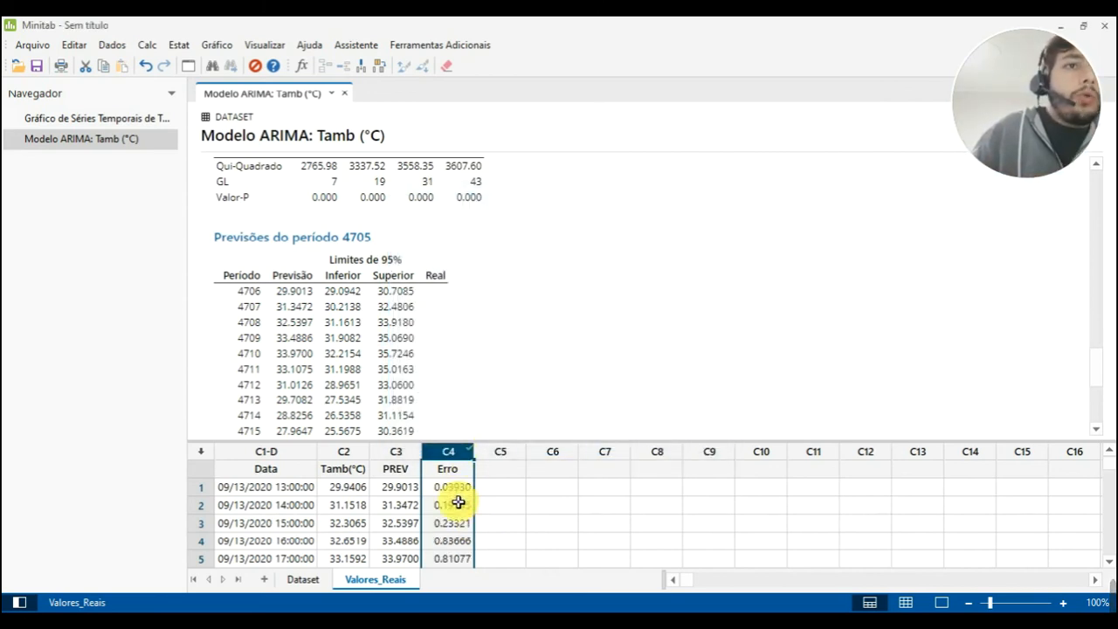
Set up a multiple time series plot with PREV and Tamb(°C) as its series
left_click(214, 52)
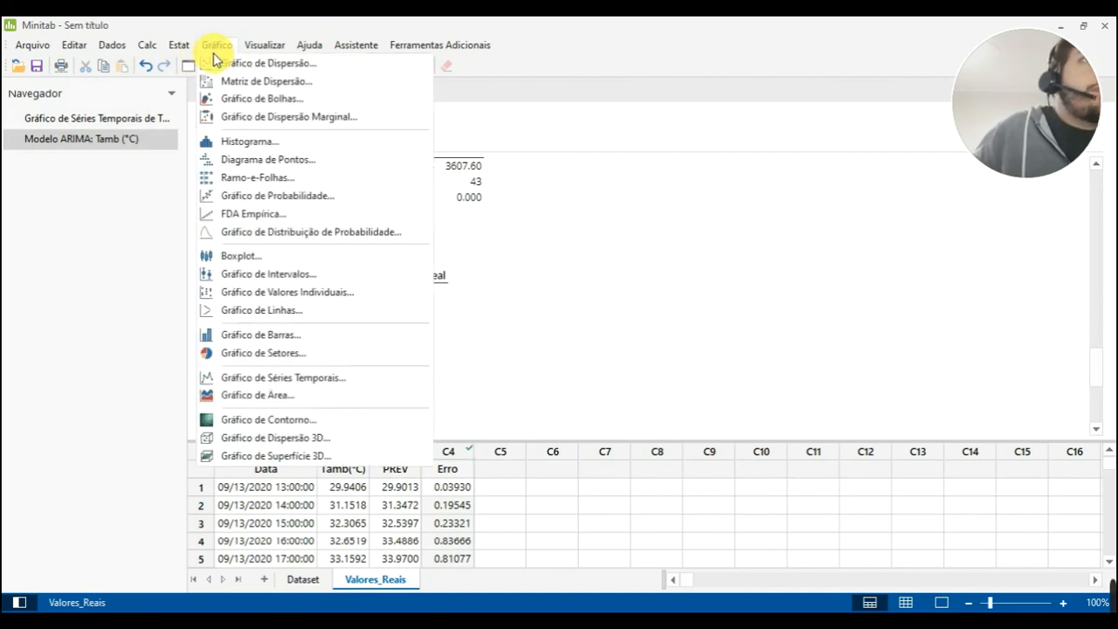
left_click(311, 383)
double_click(474, 350)
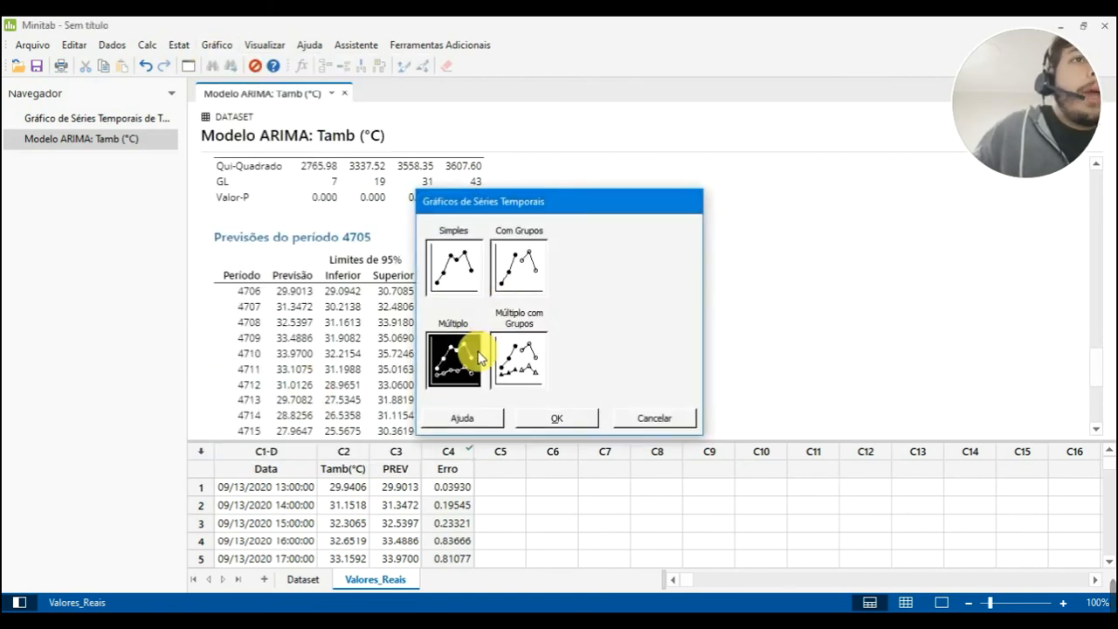
double_click(362, 233)
left_click(366, 223)
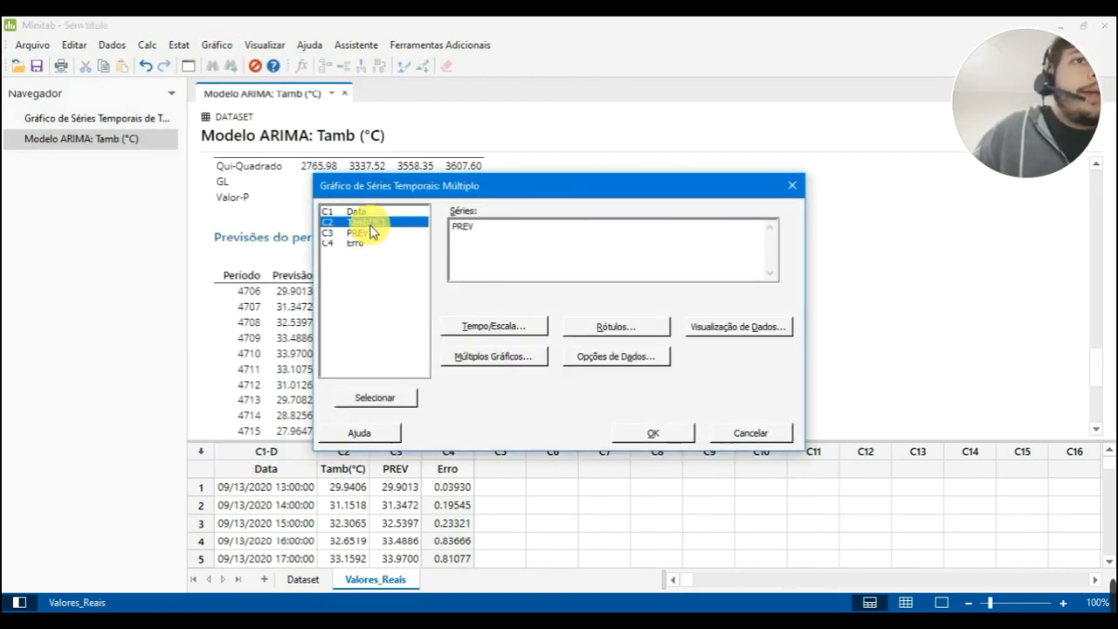
double_click(366, 222)
Use the Data column as the time scale stamp and create the PREV and Tamb(°C) plot
left_click(505, 325)
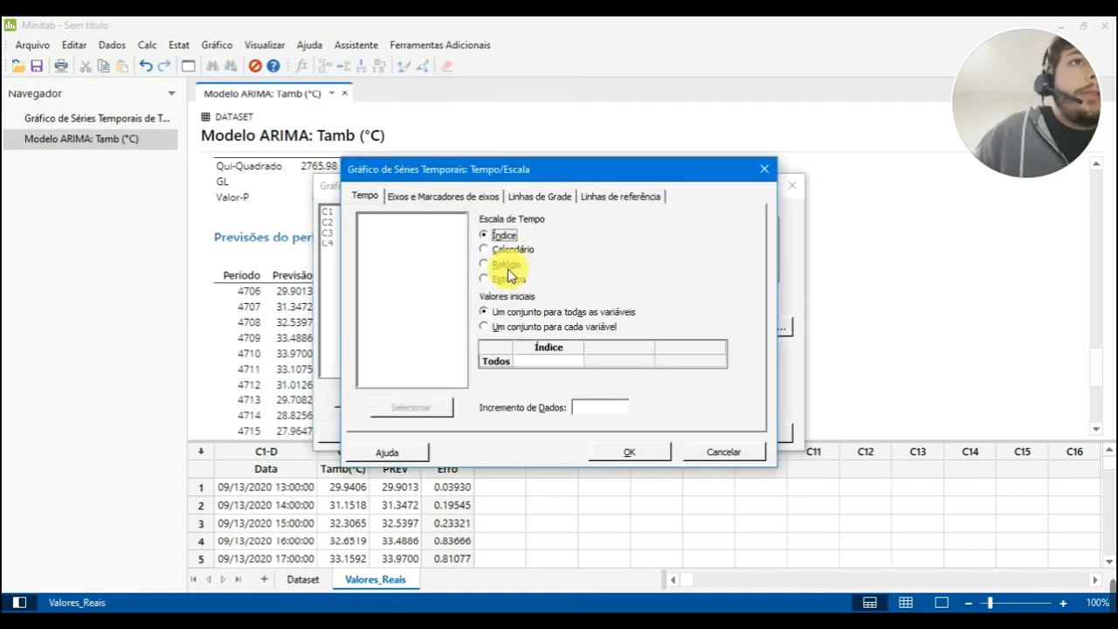
left_click(505, 279)
double_click(393, 220)
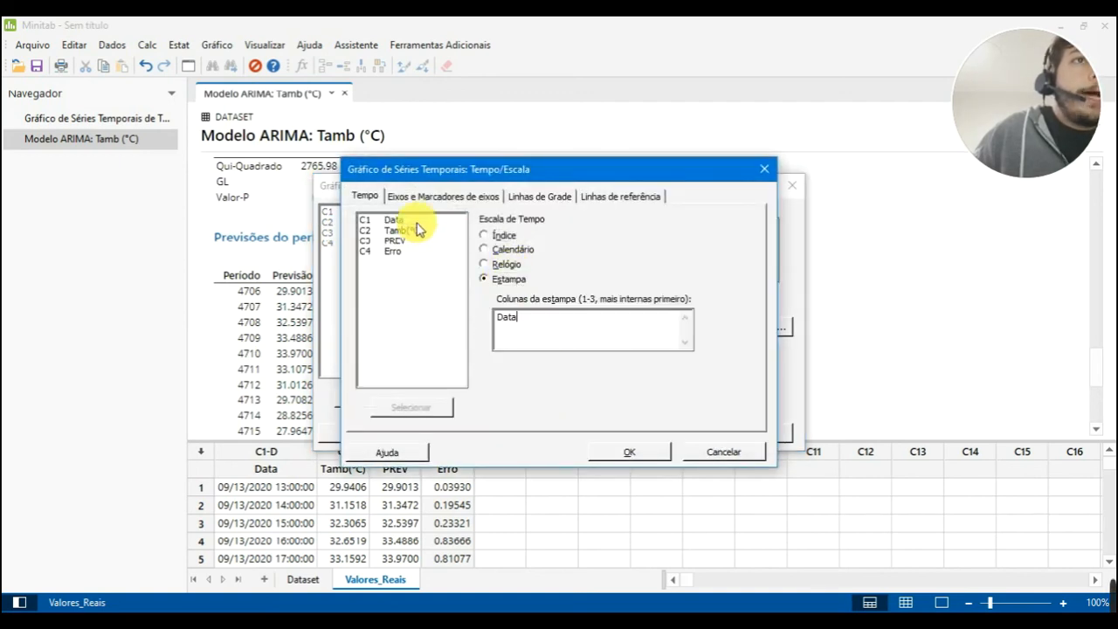
left_click(642, 454)
left_click(677, 431)
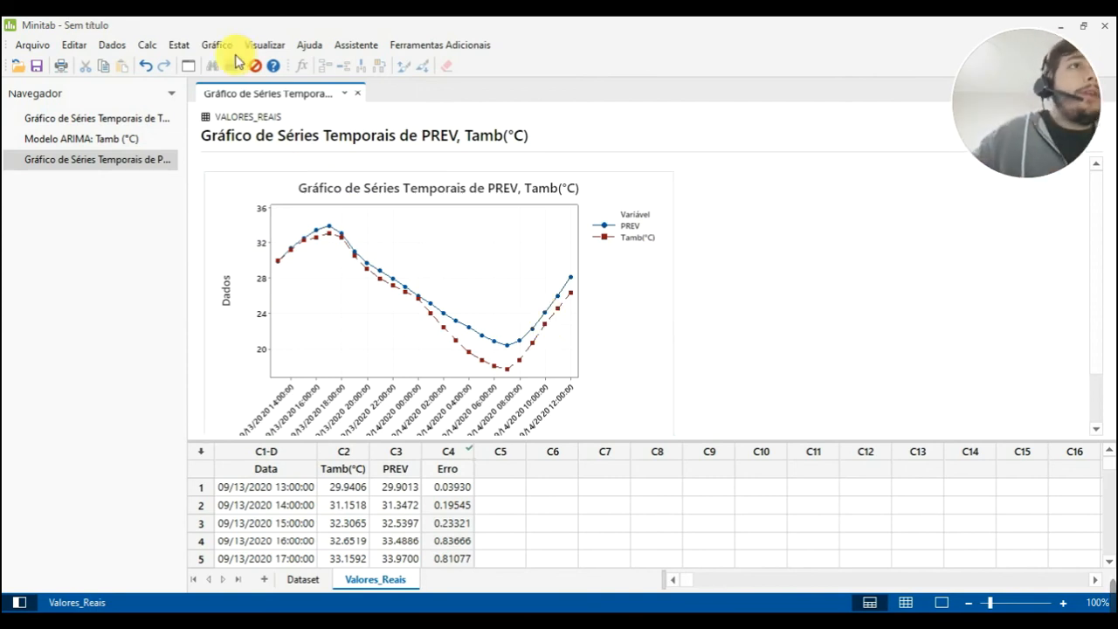
Set up a simple time series plot with Erro as the only series
left_click(178, 44)
left_click(217, 44)
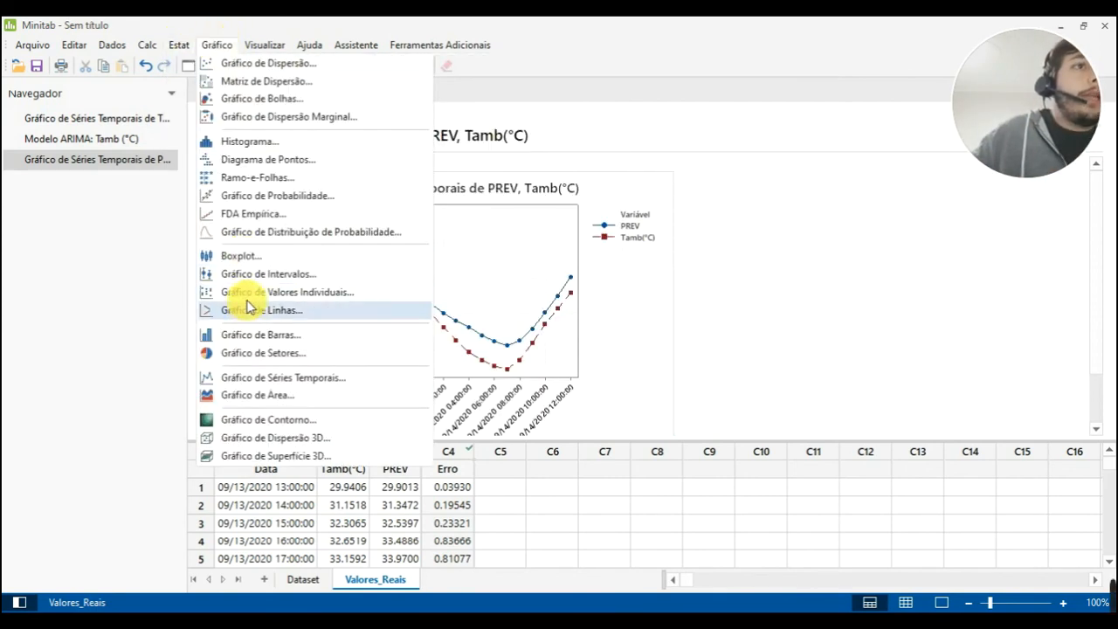
left_click(256, 378)
double_click(462, 280)
key("BackSpace")
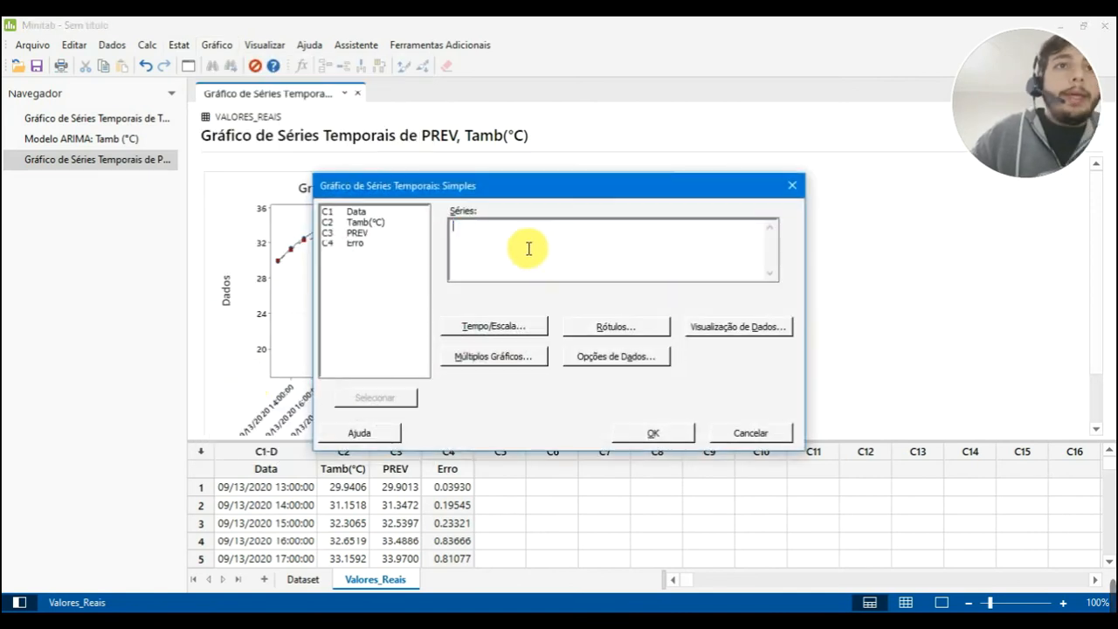
double_click(381, 244)
Replace the time scale stamp with this worksheet's Data column and create the Erro plot
left_click(498, 329)
left_click_drag(522, 316, 477, 325)
key("BackSpace")
double_click(393, 223)
left_click(649, 456)
left_click(671, 435)
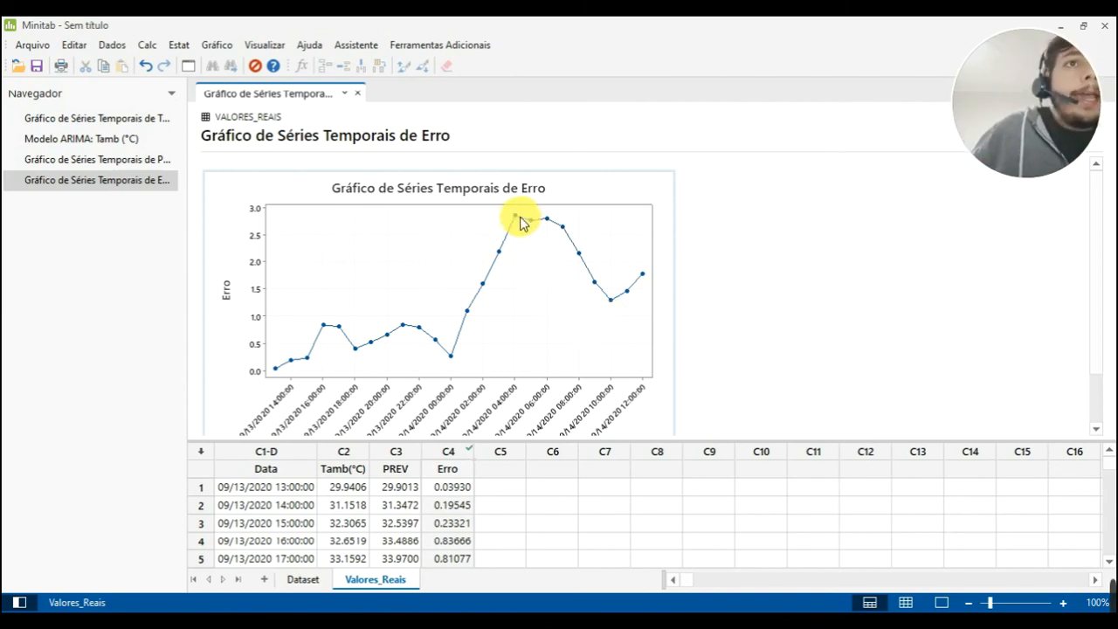
Inspect the peak of the Erro plot and reopen the time series plot of PREV and Tamb(°C)
mouse_move(516, 220)
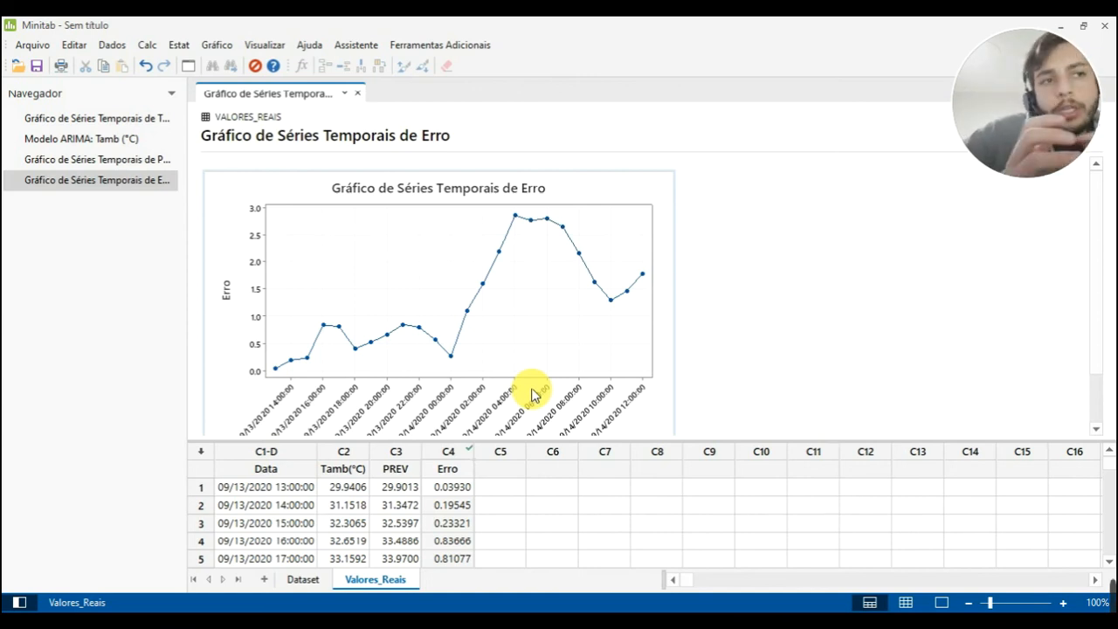
left_click(150, 160)
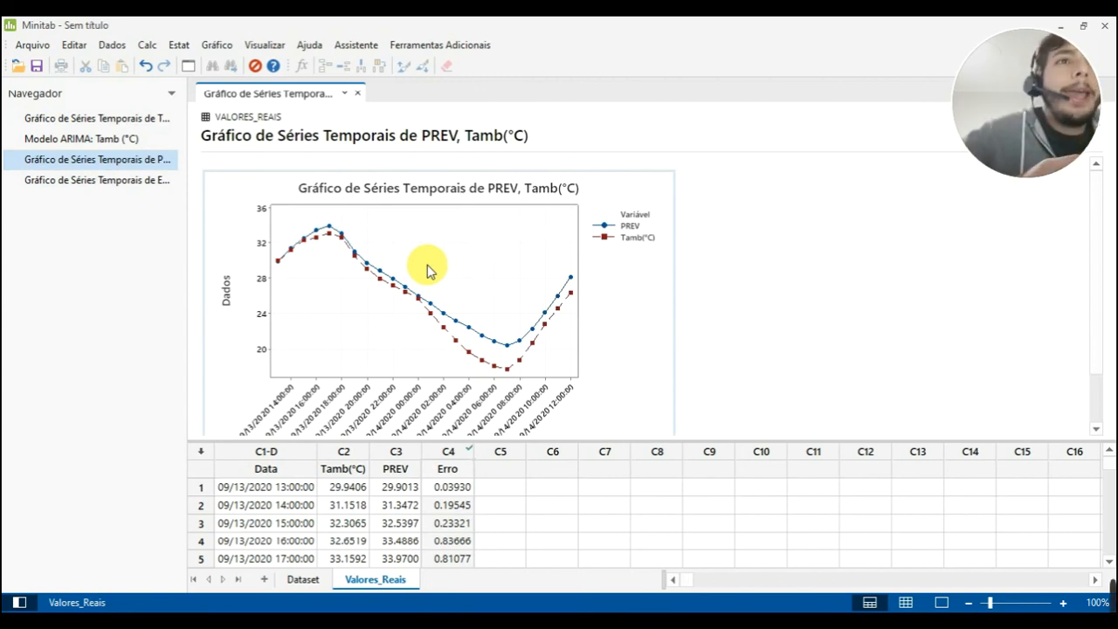